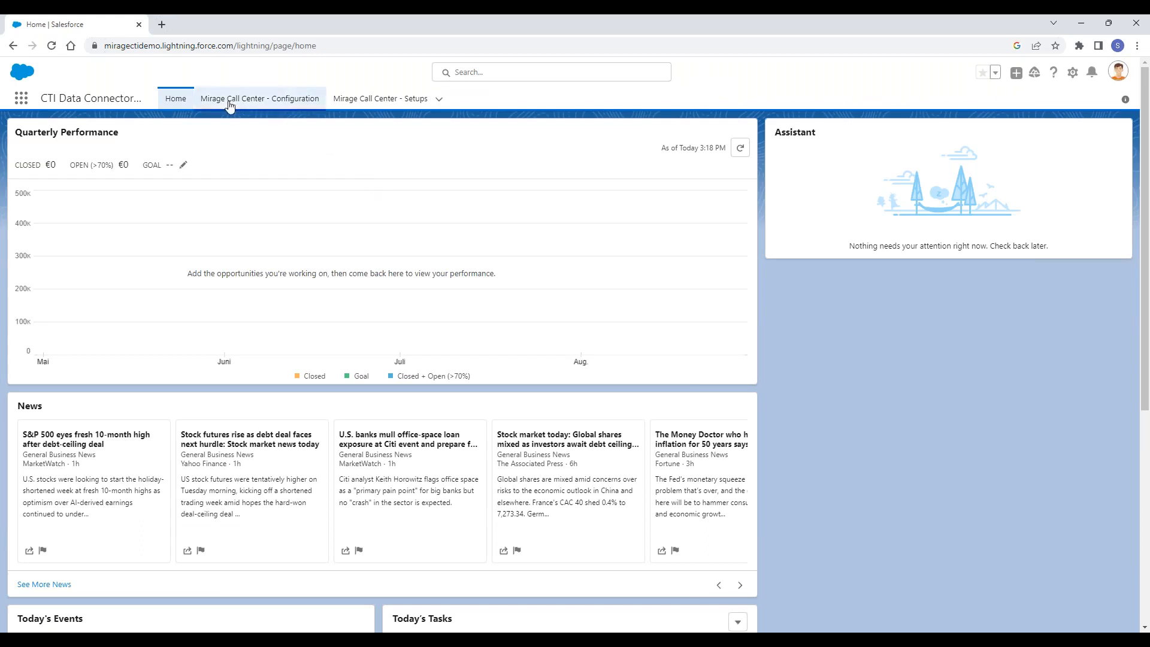
# - Open the "Call Center Setup - SR" record from Mirage Call Center - Setups and review its detail fields
pyautogui.click(386, 103)
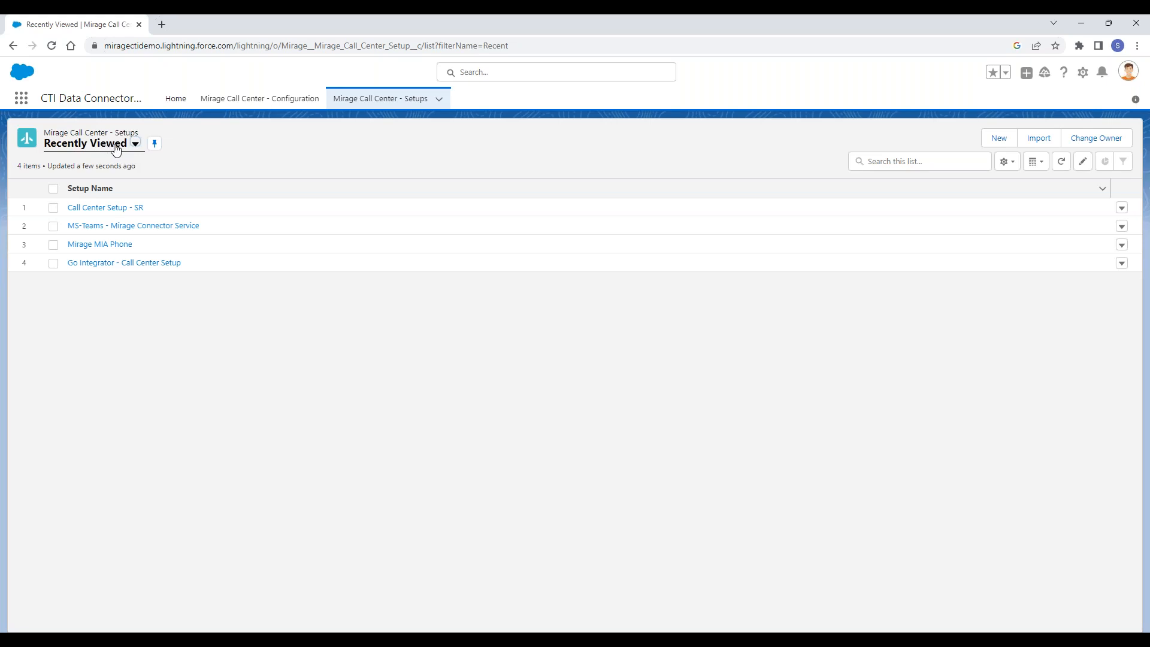
pyautogui.click(108, 210)
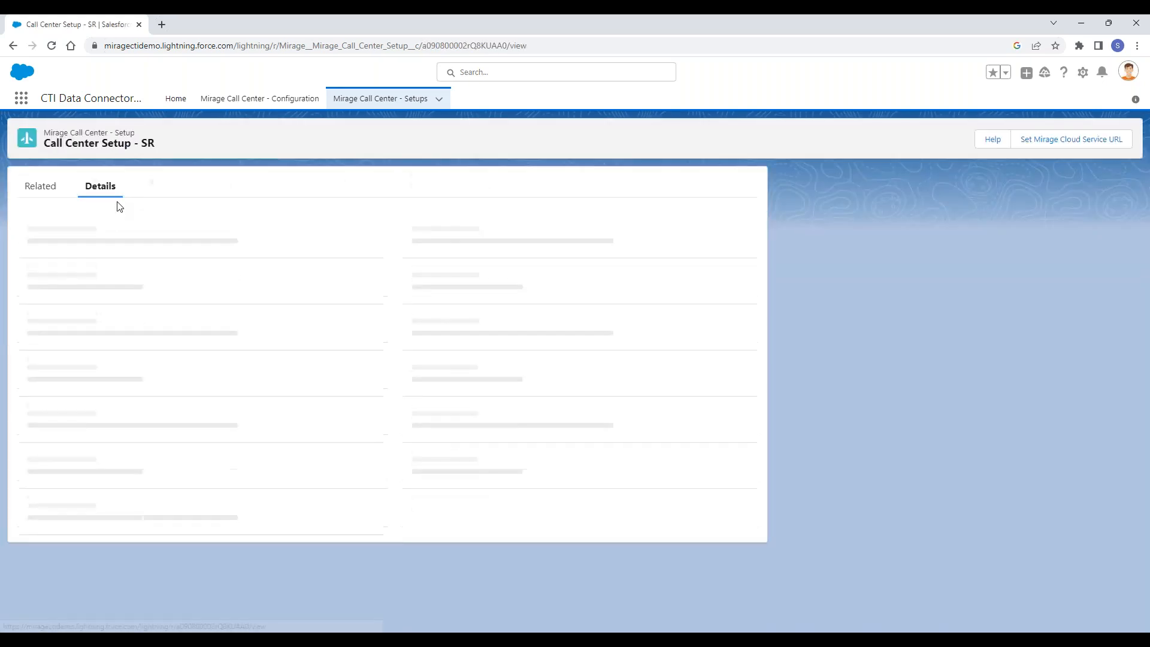
pyautogui.moveTo(510, 264)
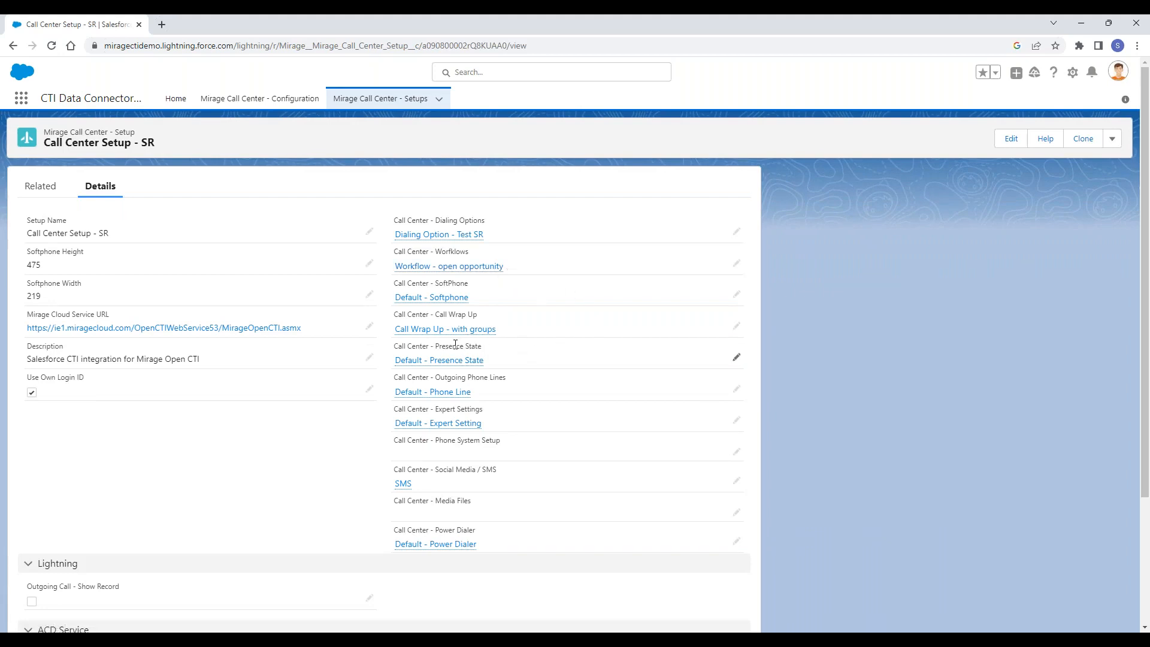
pyautogui.moveTo(439, 364)
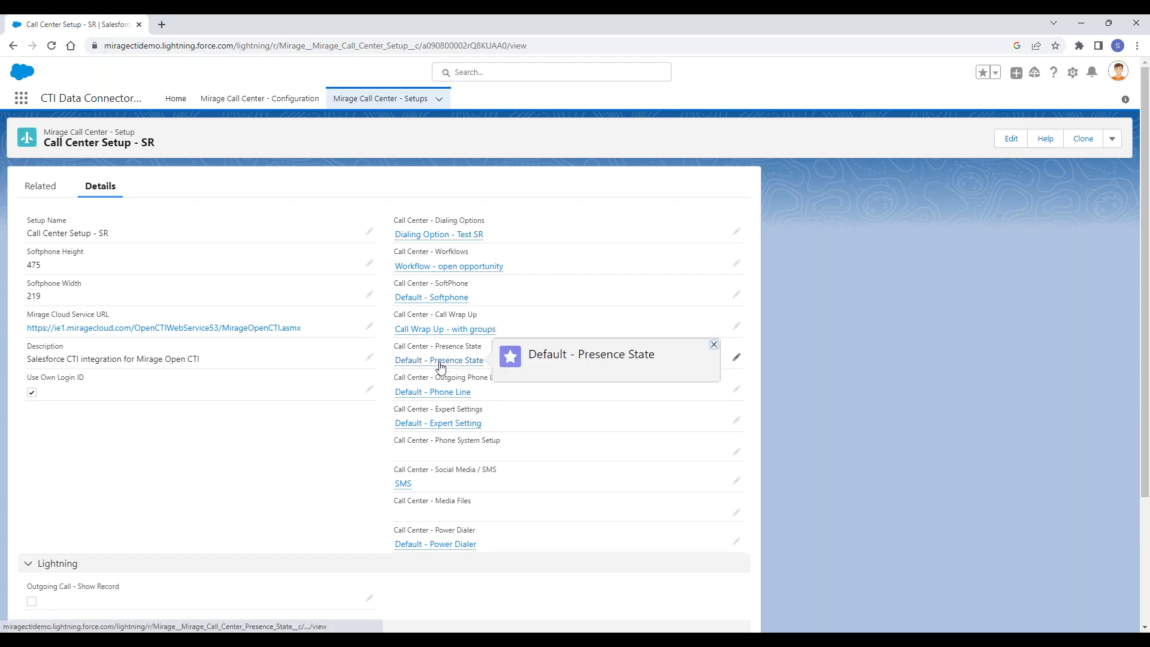
pyautogui.scroll(-1, 273, 217)
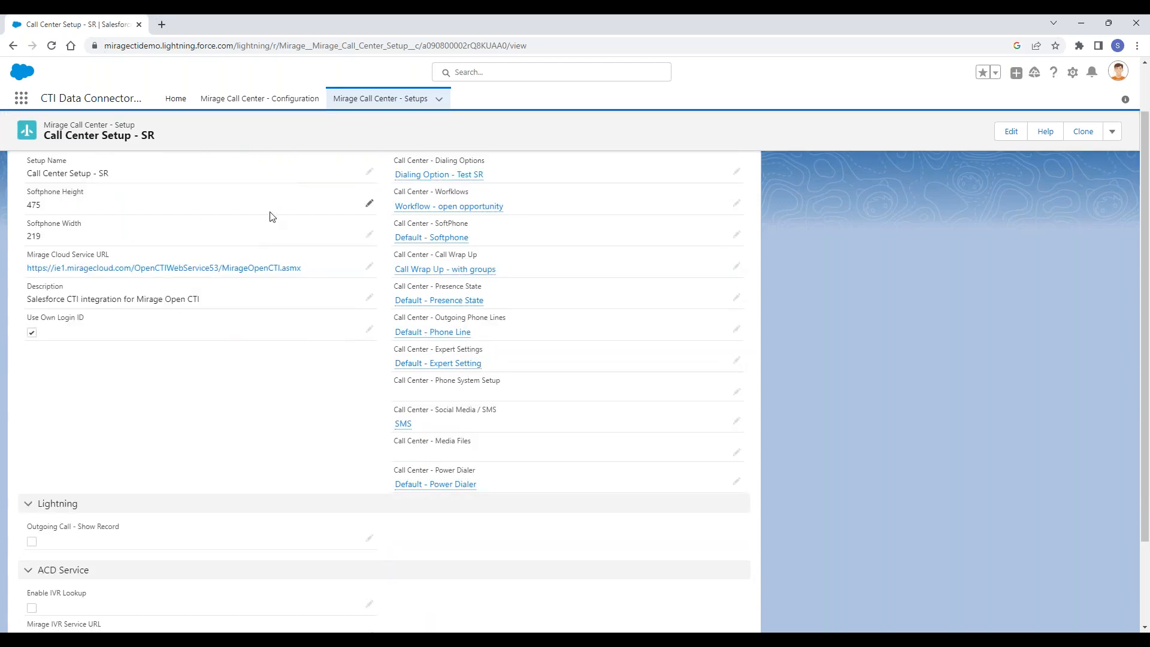
pyautogui.moveTo(428, 300)
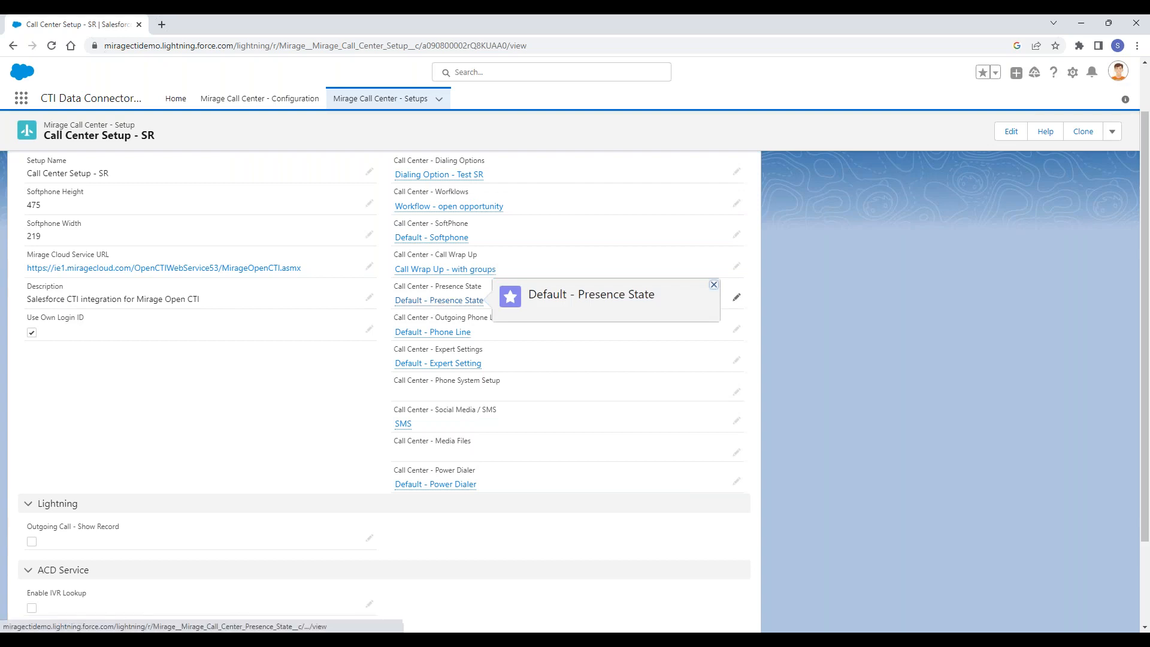
pyautogui.scroll(1, 424, 285)
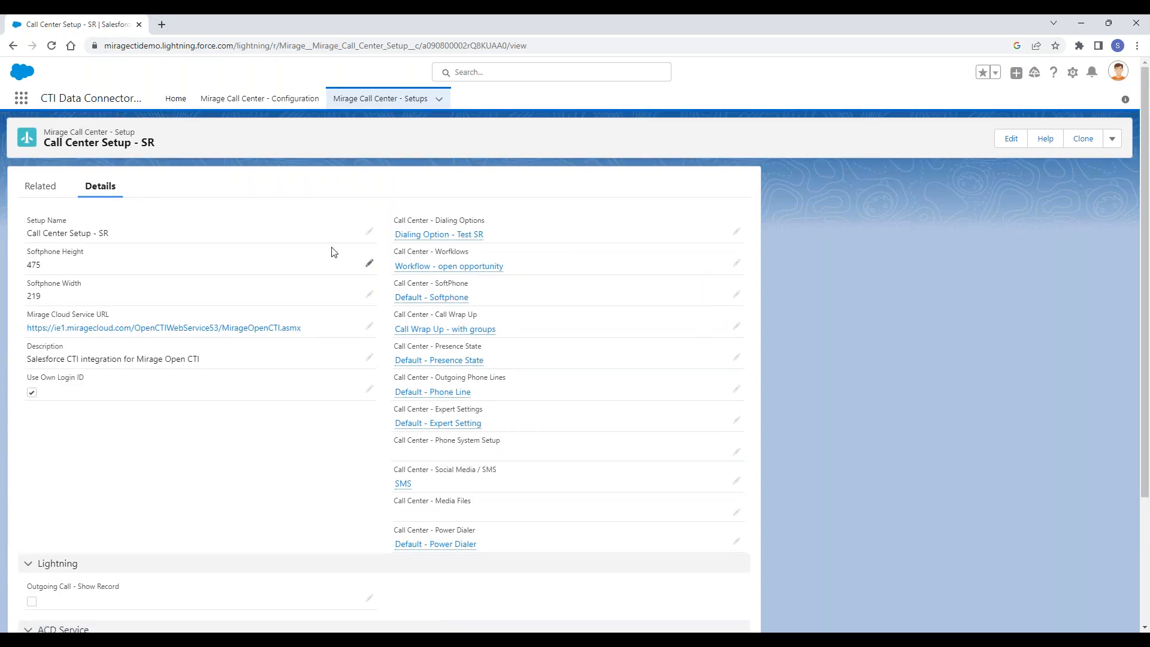
pyautogui.moveTo(405, 264)
# - Check the setup's related call center users, return to its details and open the linked "Default - Presence State" record
pyautogui.click(44, 191)
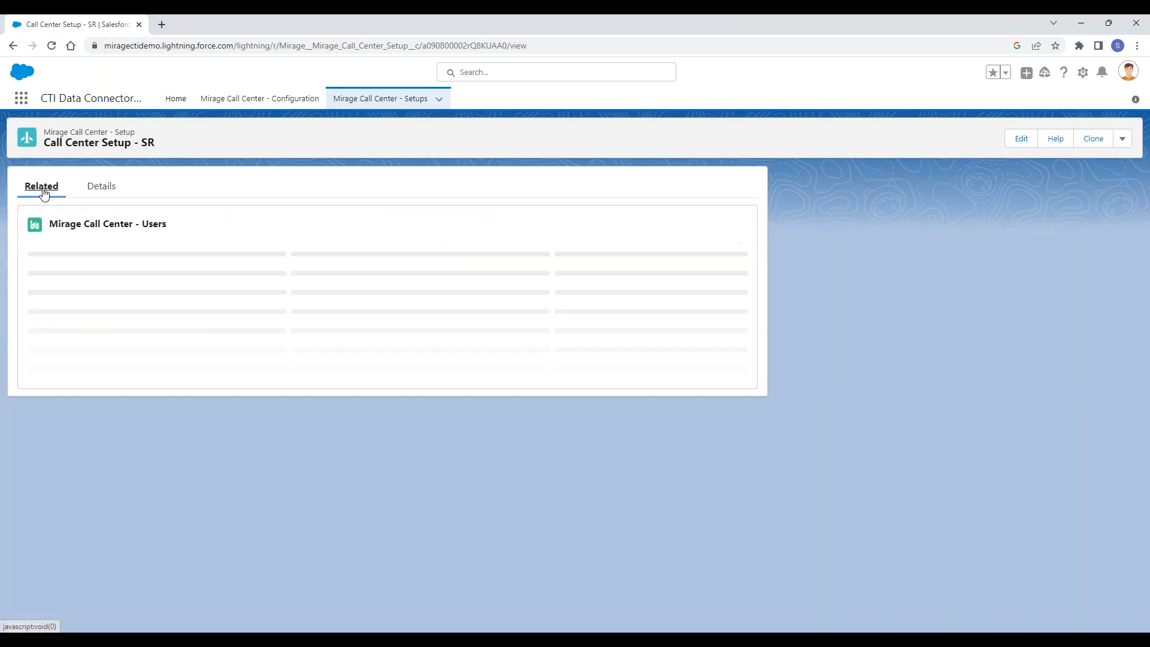
pyautogui.click(94, 187)
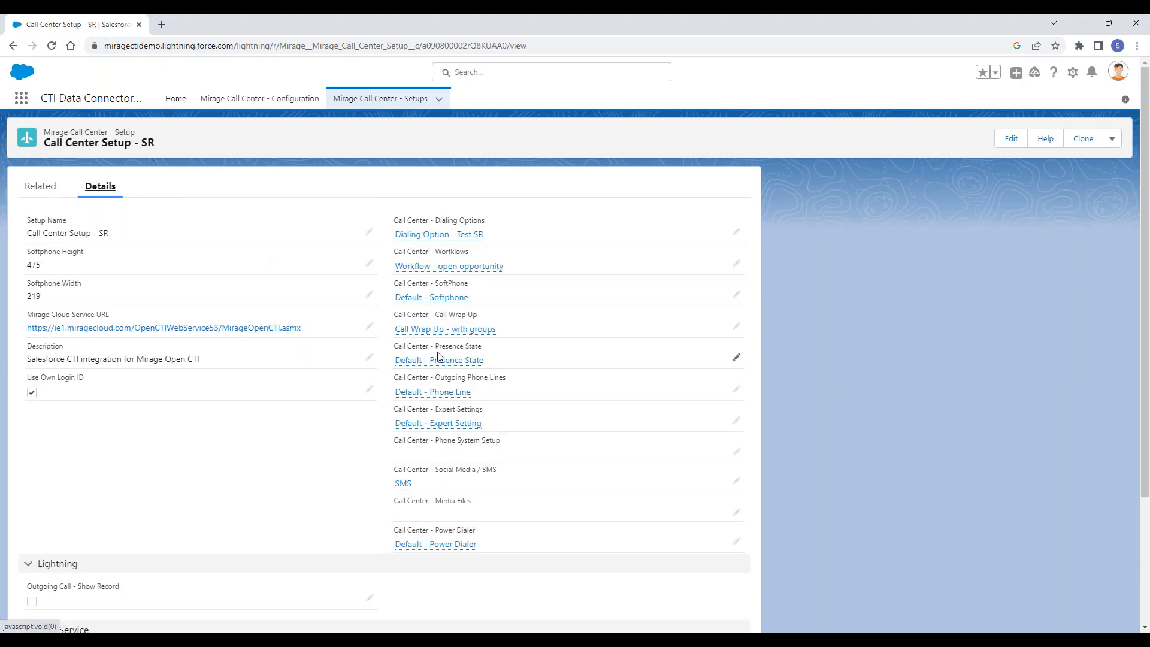
pyautogui.moveTo(449, 332)
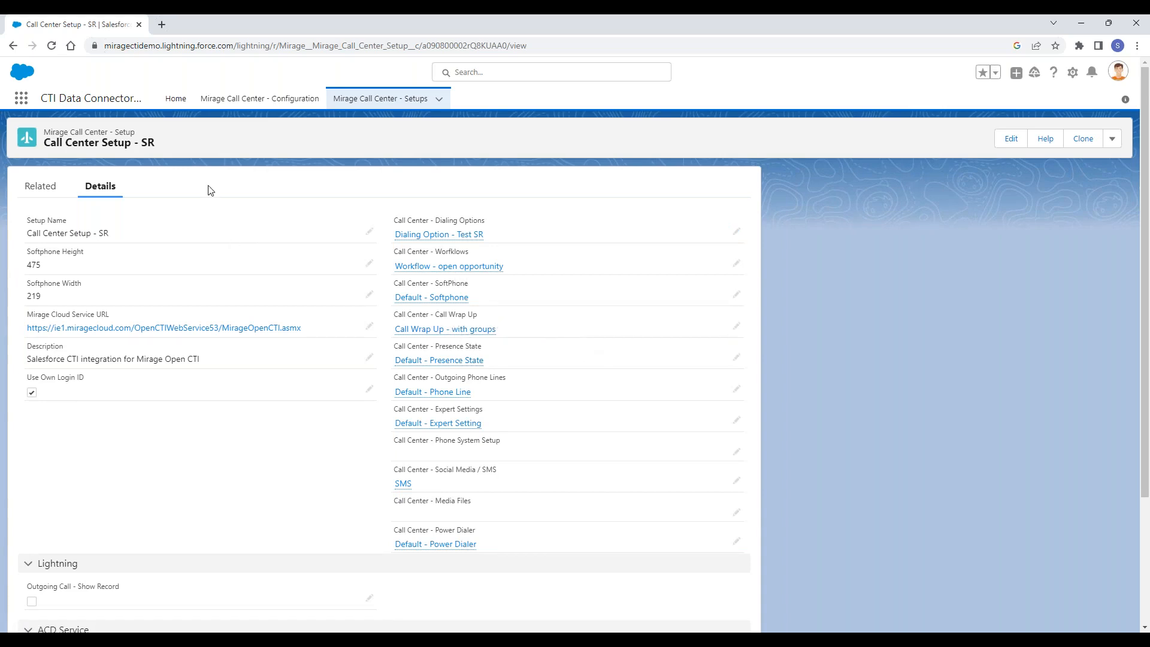
pyautogui.click(441, 366)
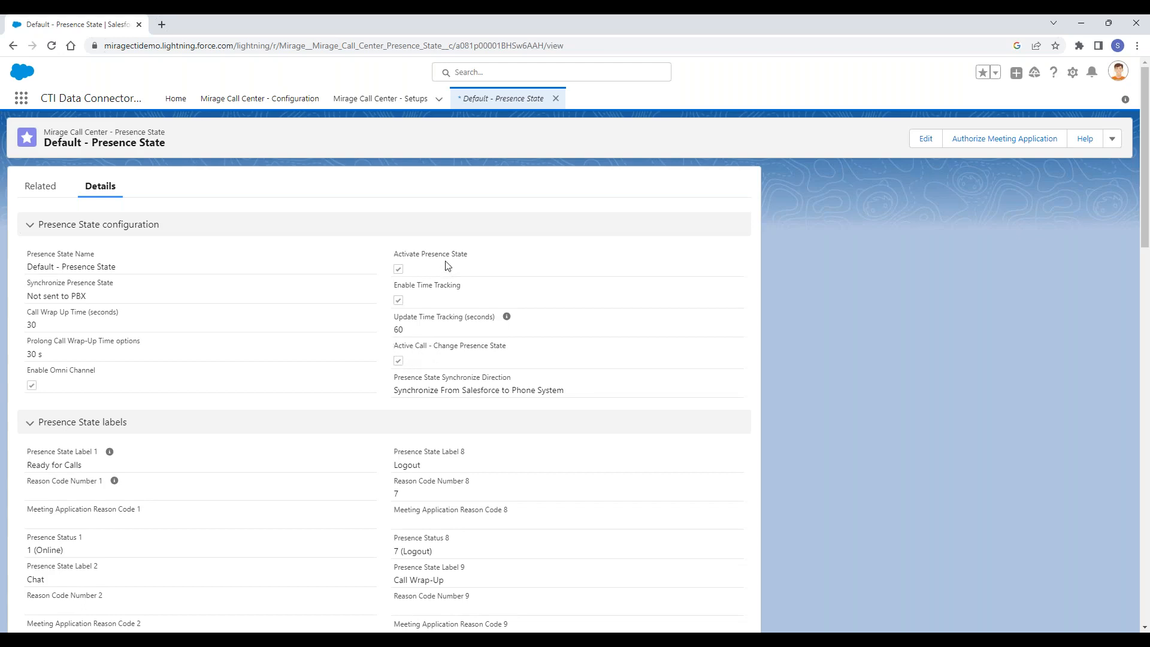
# - Examine the Presence State configuration options, including Active Call - Change Presence State, and the presence state labels
pyautogui.moveTo(469, 254); pyautogui.dragTo(395, 260)
pyautogui.tripleClick(421, 346)
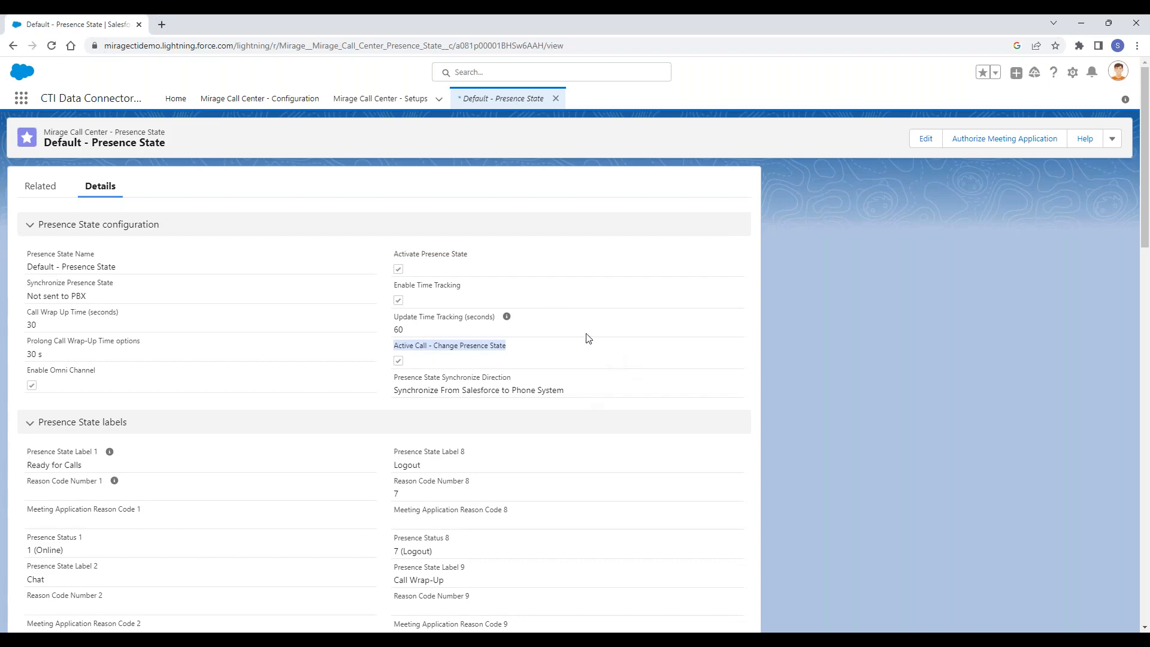
pyautogui.scroll(-2, 573, 324)
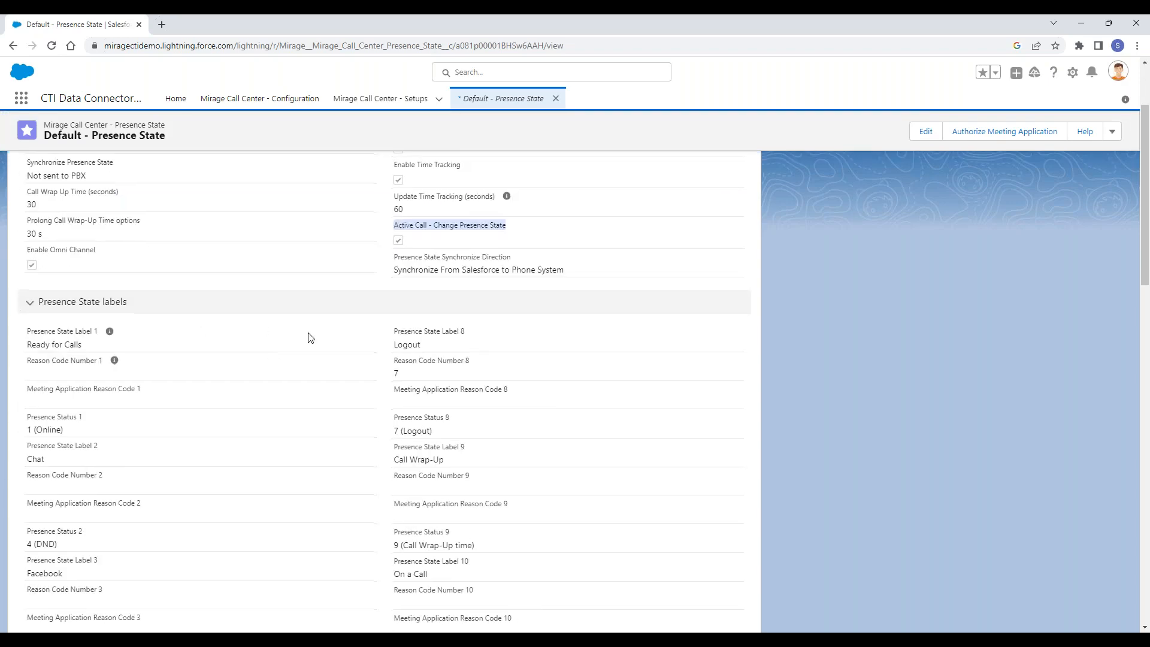
pyautogui.scroll(-2, 310, 338)
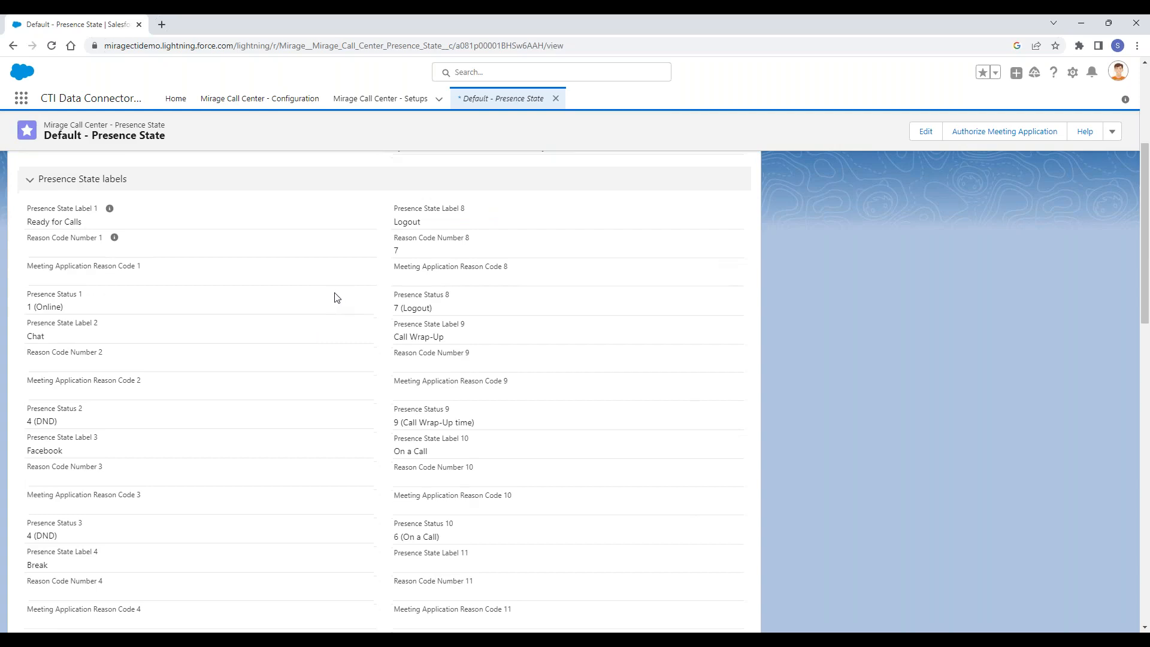
pyautogui.scroll(-3, 337, 298)
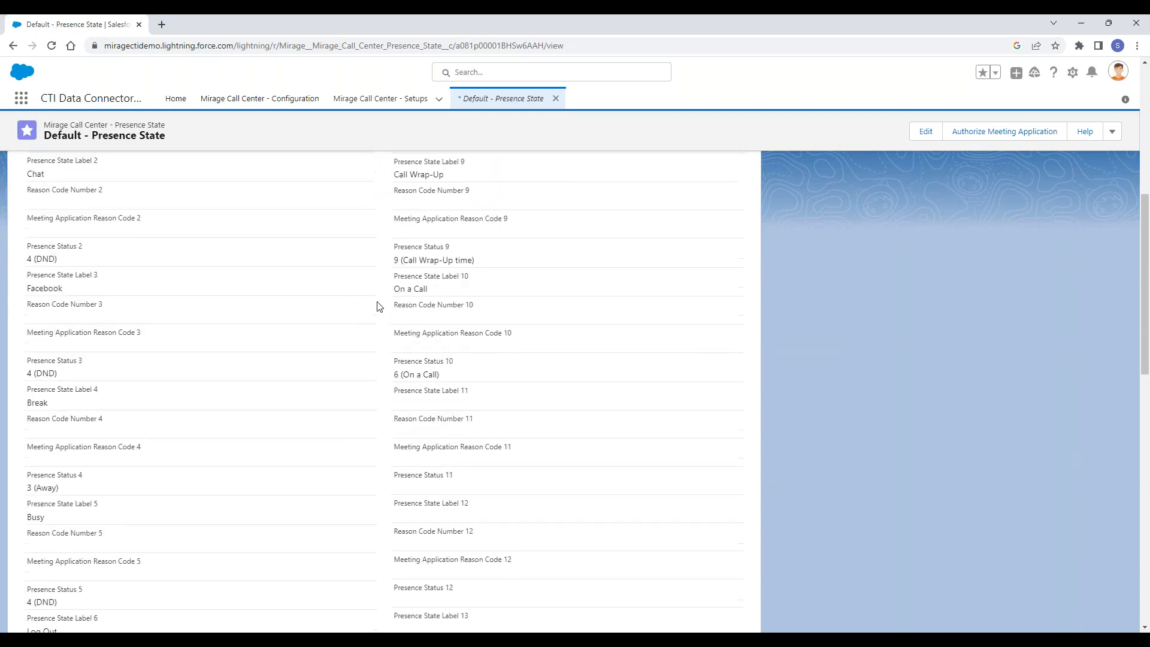
pyautogui.scroll(-1, 379, 306)
pyautogui.scroll(-9, 449, 359)
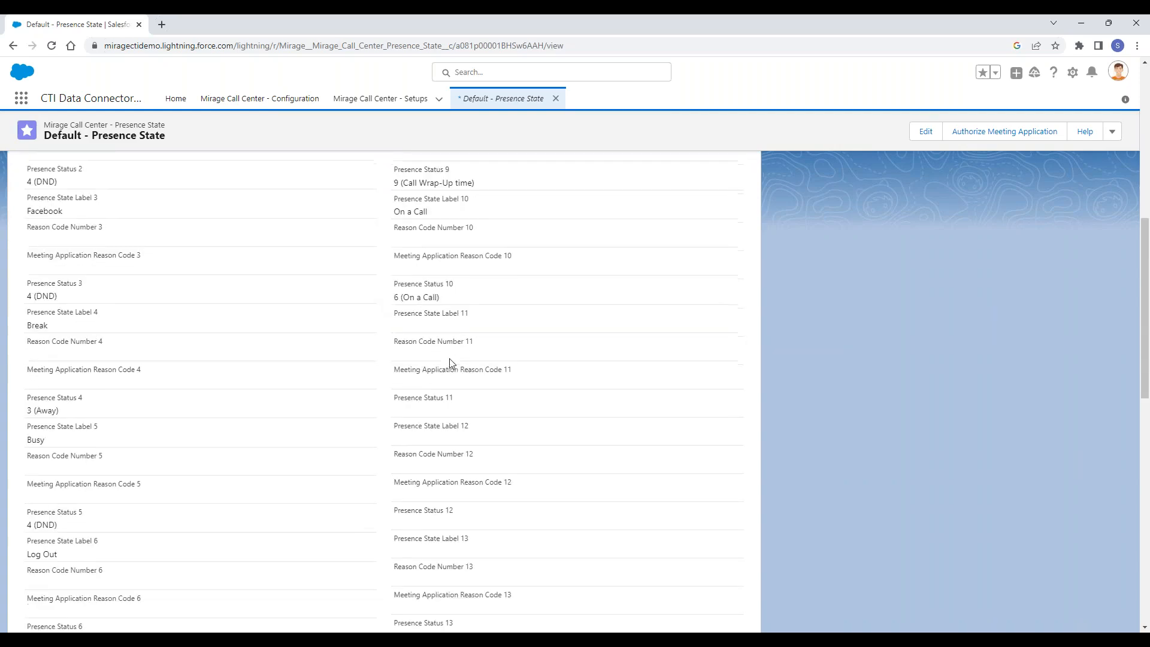
# - Examine the Live Agent Dashboard settings for dashboard access, wallboard access, refresh time and fields to display
pyautogui.scroll(-1, 387, 350)
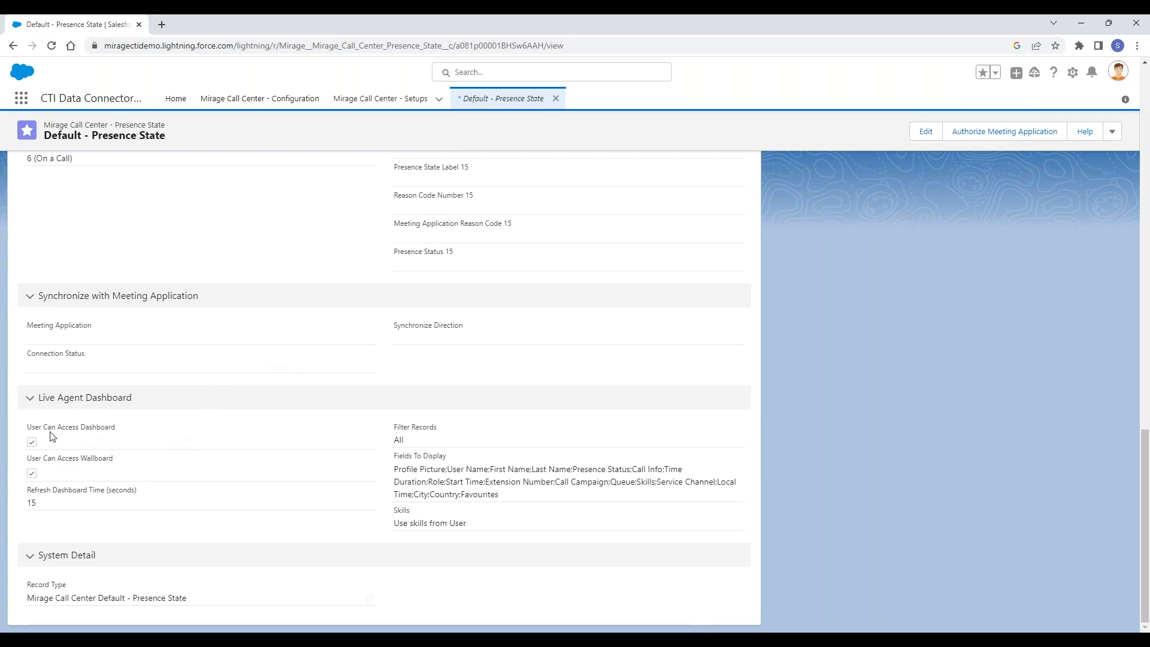
pyautogui.moveTo(32, 429); pyautogui.dragTo(106, 429)
pyautogui.doubleClick(103, 428)
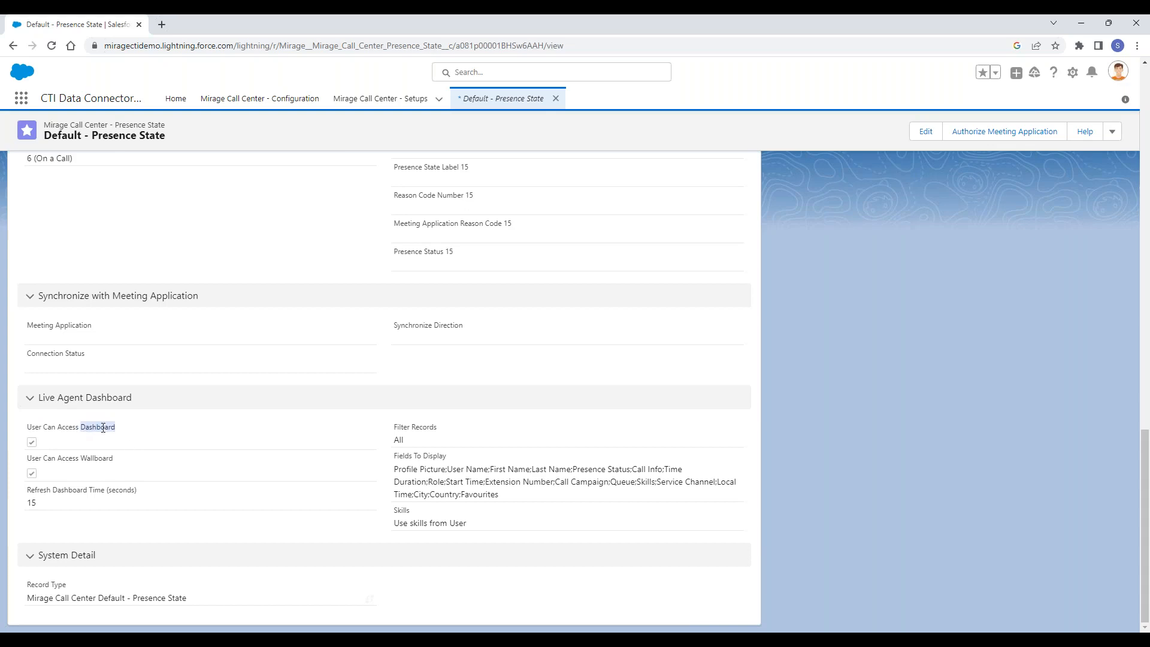
pyautogui.doubleClick(69, 429)
pyautogui.click(94, 429)
pyautogui.moveTo(31, 461); pyautogui.dragTo(118, 467)
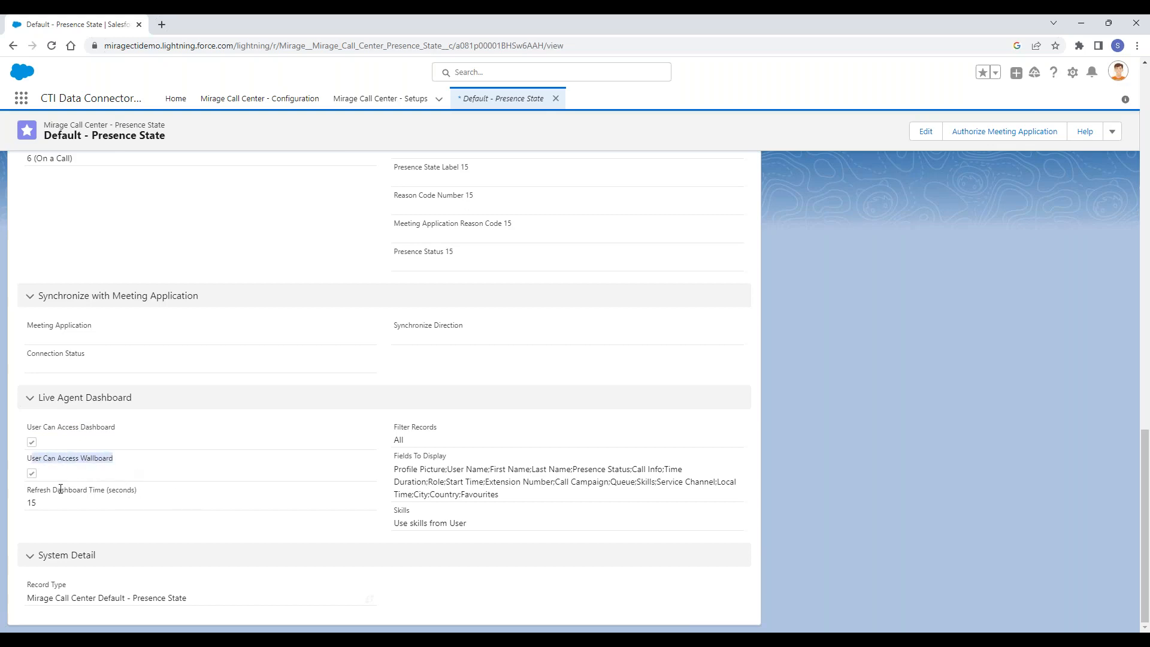
pyautogui.doubleClick(37, 490)
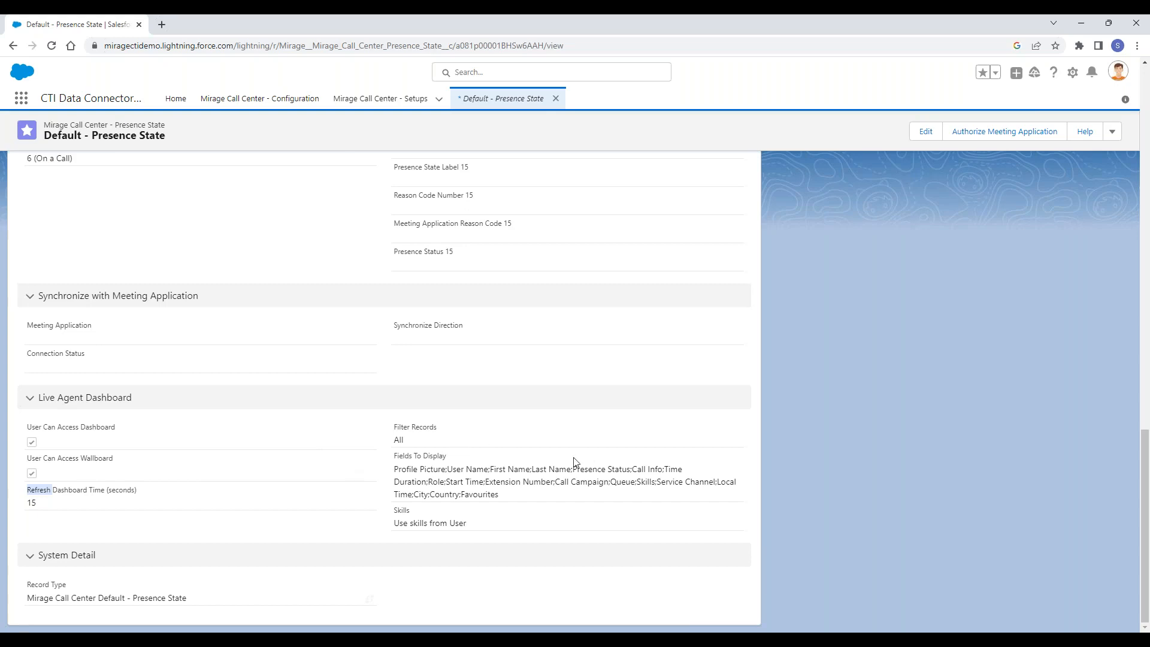
pyautogui.click(553, 471)
pyautogui.scroll(9, 595, 442)
pyautogui.scroll(-9, 595, 441)
pyautogui.scroll(15, 543, 465)
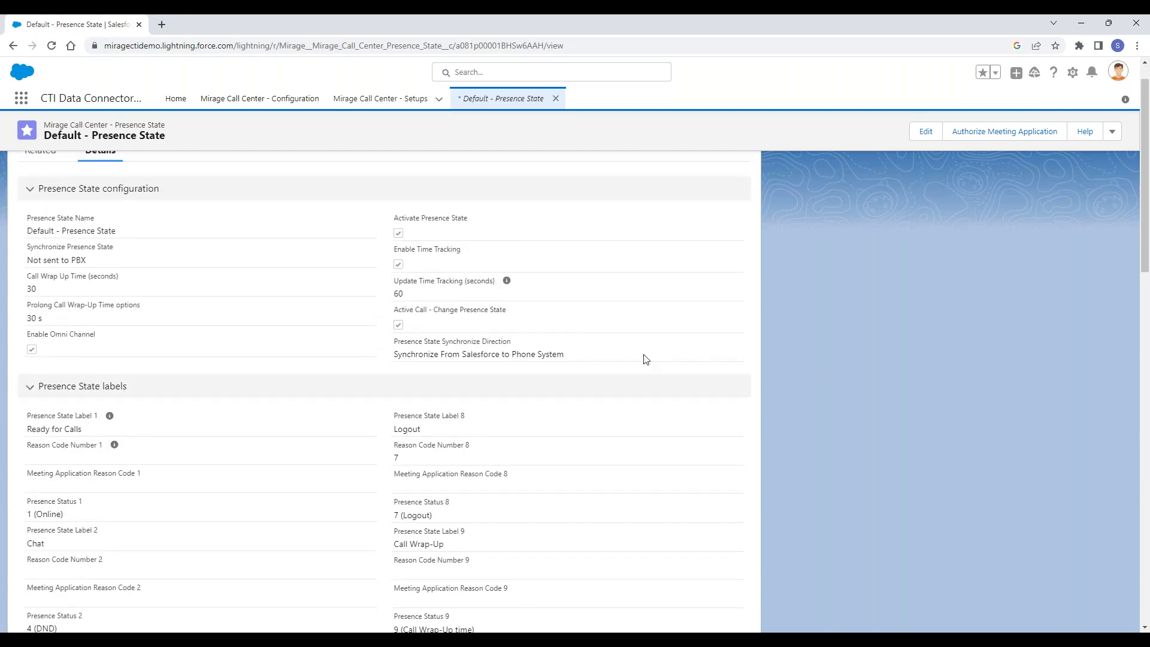
# - Open the Default - Presence State record for editing and examine the available and chosen dashboard fields from Call Type to Presence Status
pyautogui.click(933, 147)
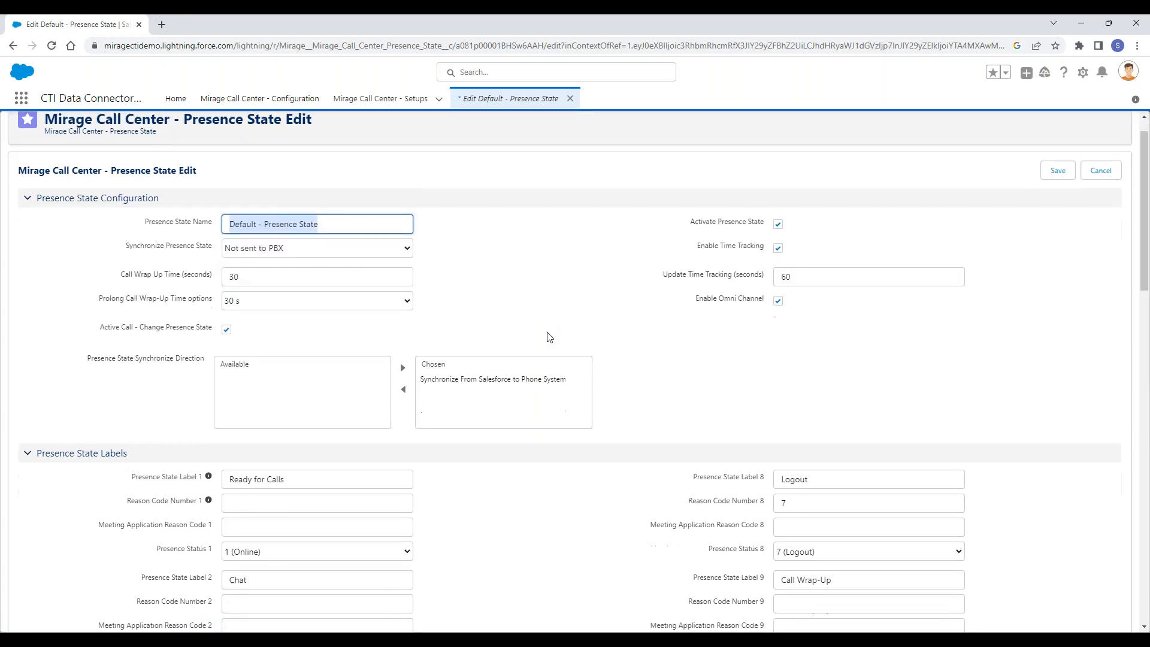
pyautogui.scroll(-15, 545, 334)
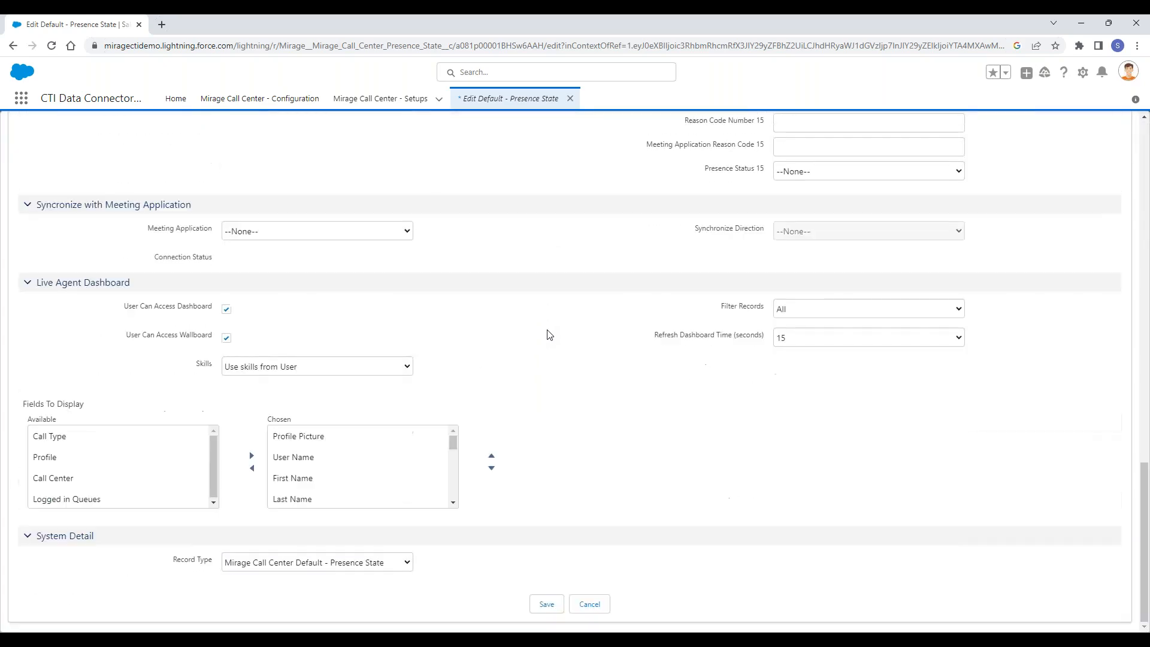
pyautogui.click(81, 443)
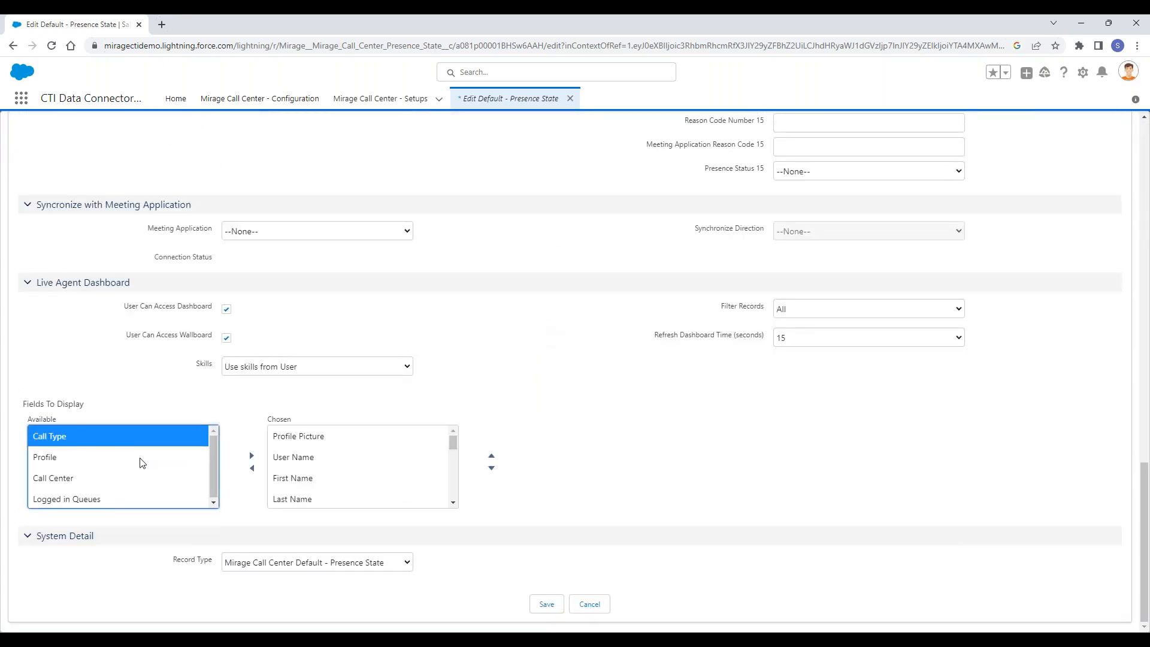
pyautogui.click(311, 436)
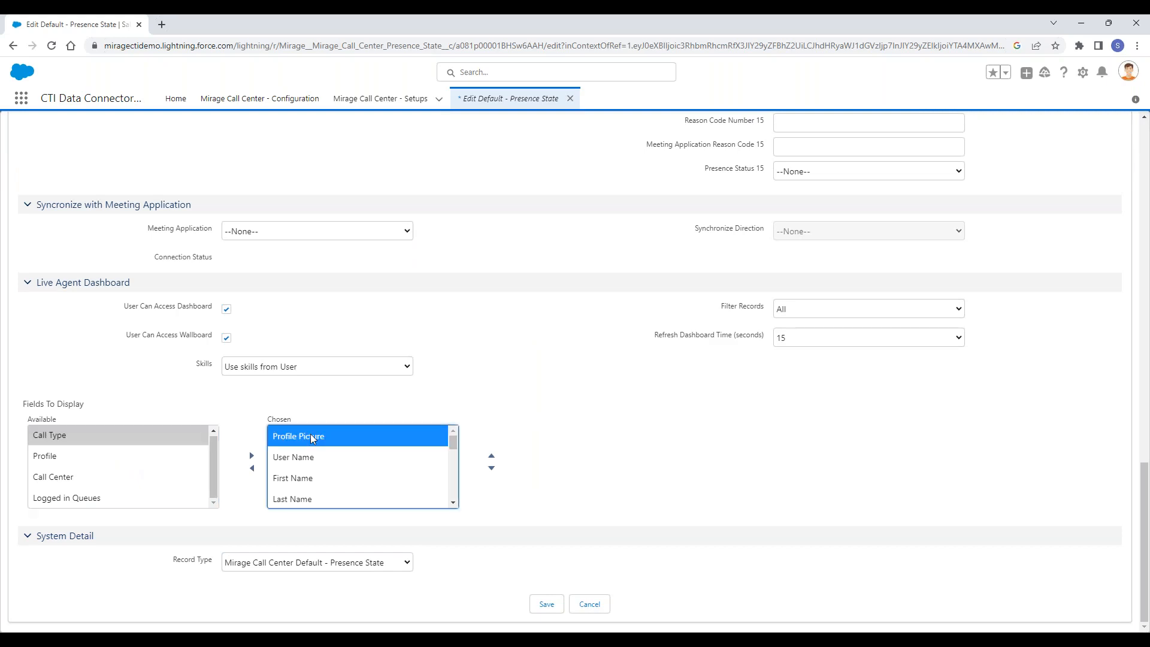
pyautogui.click(314, 457)
pyautogui.press('Up')
pyautogui.click(308, 459)
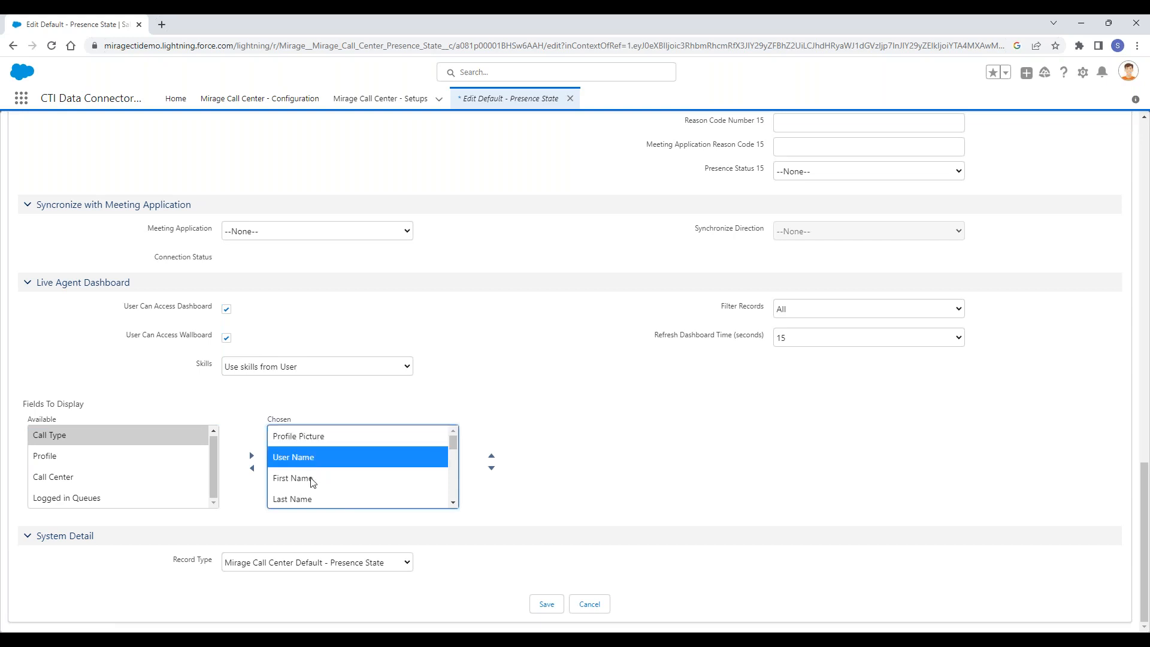
pyautogui.click(311, 479)
pyautogui.scroll(-2, 348, 486)
pyautogui.scroll(1, 354, 477)
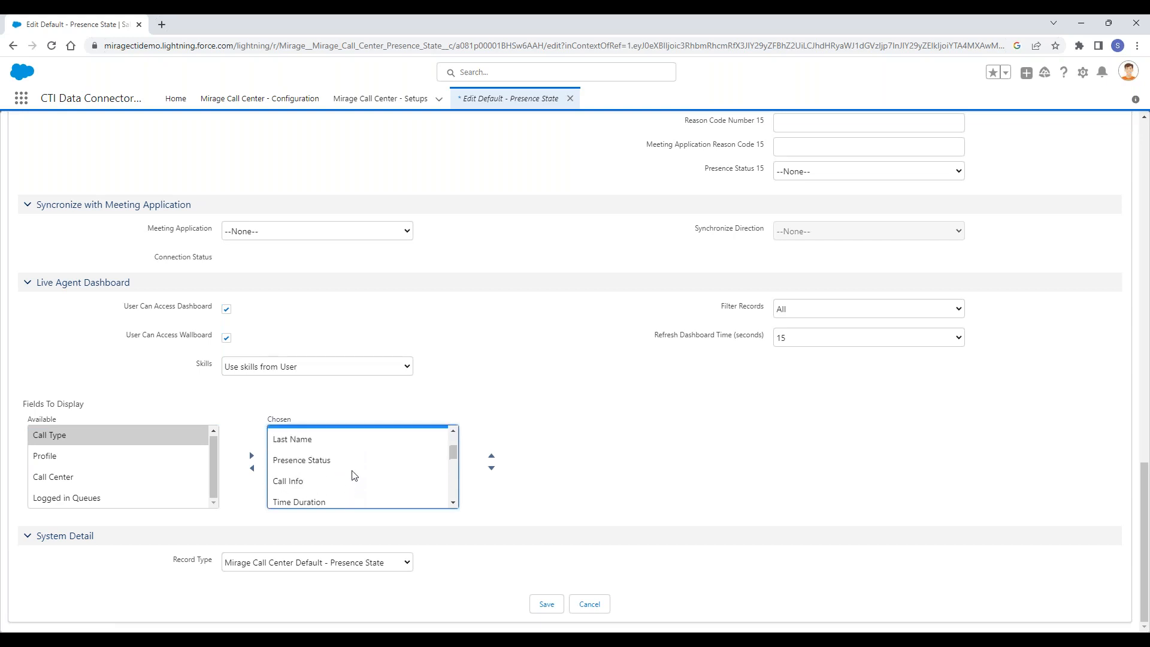
pyautogui.click(331, 460)
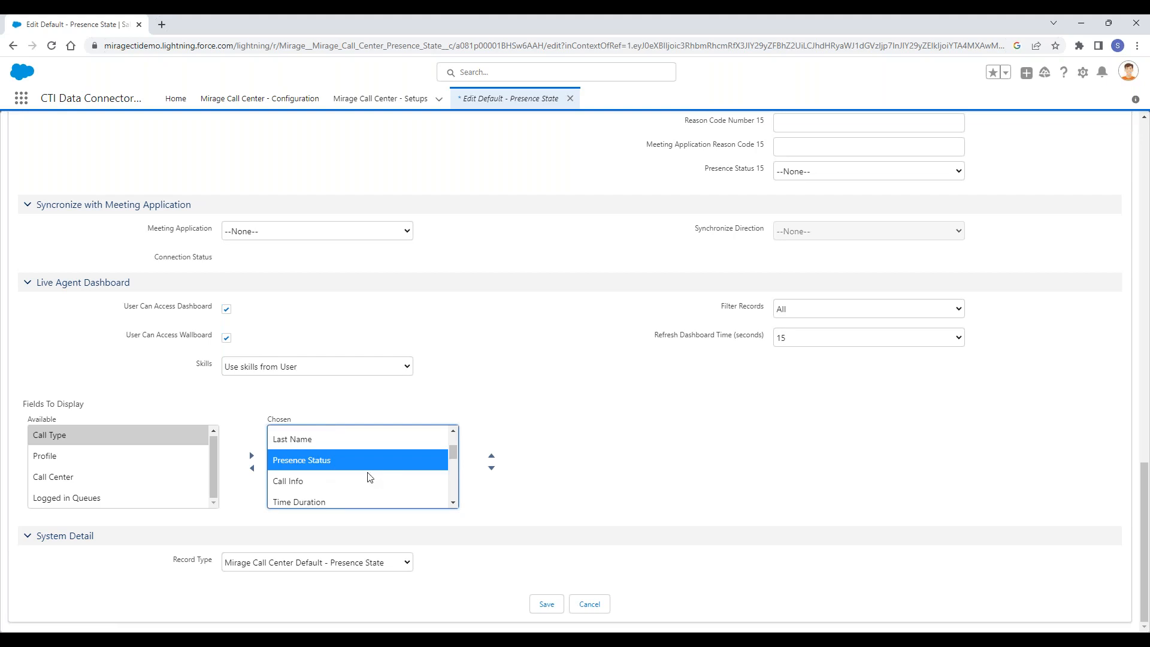
# - Look through the rest of the chosen Fields To Display, from Call Info down to Favourites
pyautogui.click(453, 504)
pyautogui.click(452, 504)
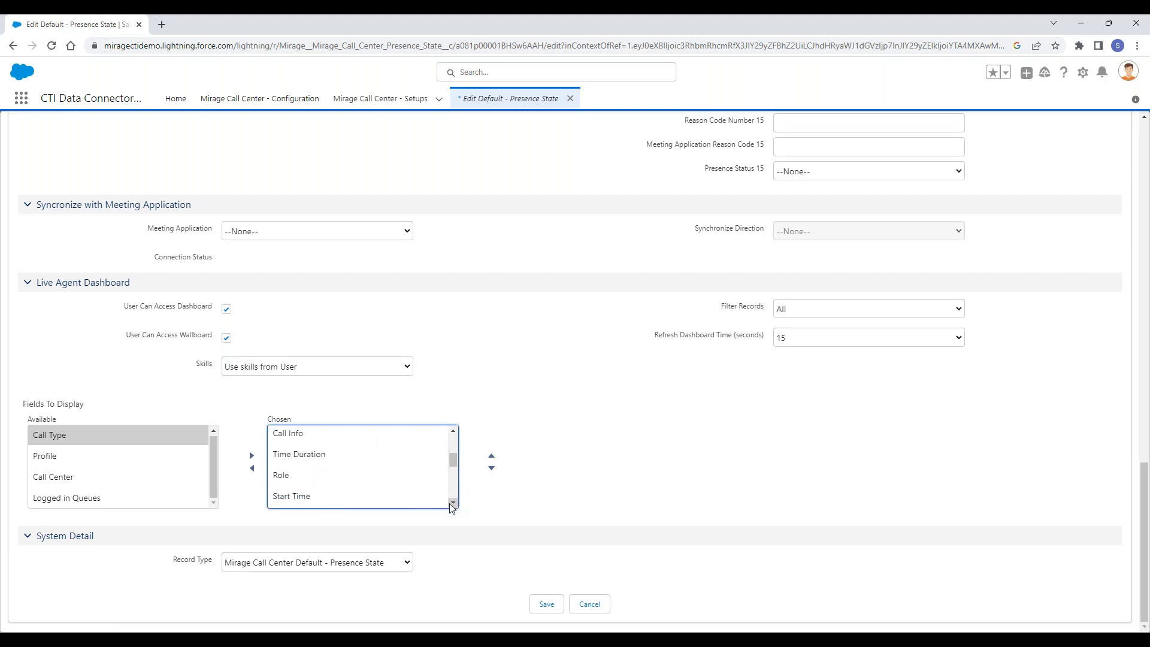
pyautogui.click(453, 503)
pyautogui.click(453, 503)
pyautogui.click(452, 503)
pyautogui.click(452, 504)
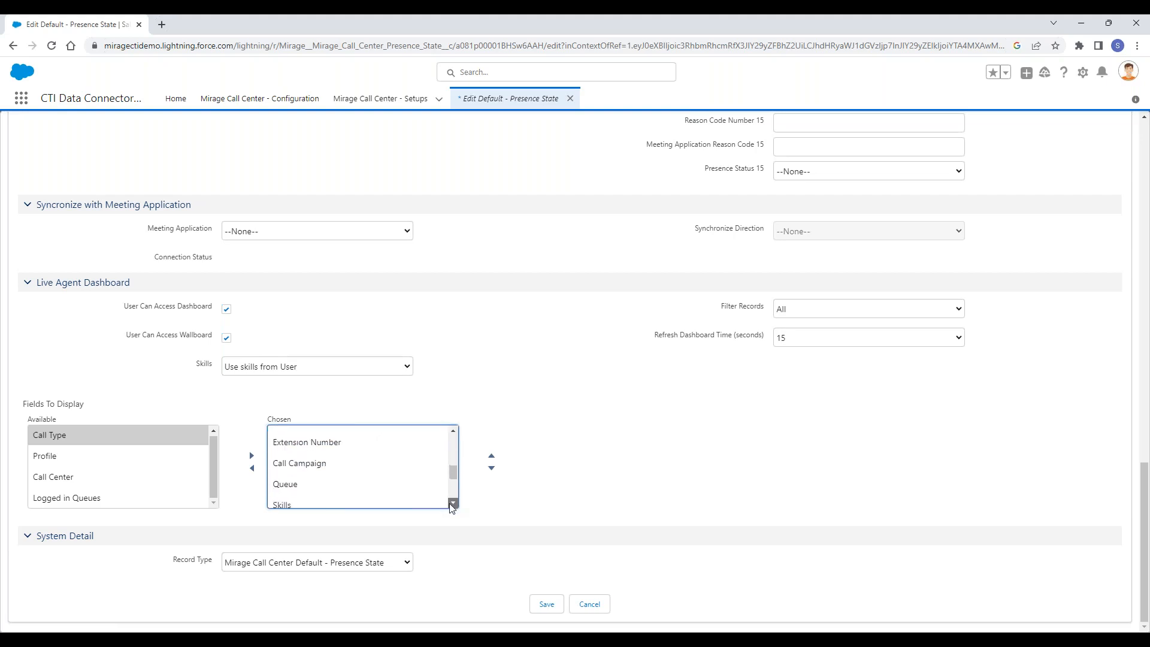
pyautogui.click(453, 503)
pyautogui.click(452, 504)
pyautogui.click(452, 503)
pyautogui.click(452, 503)
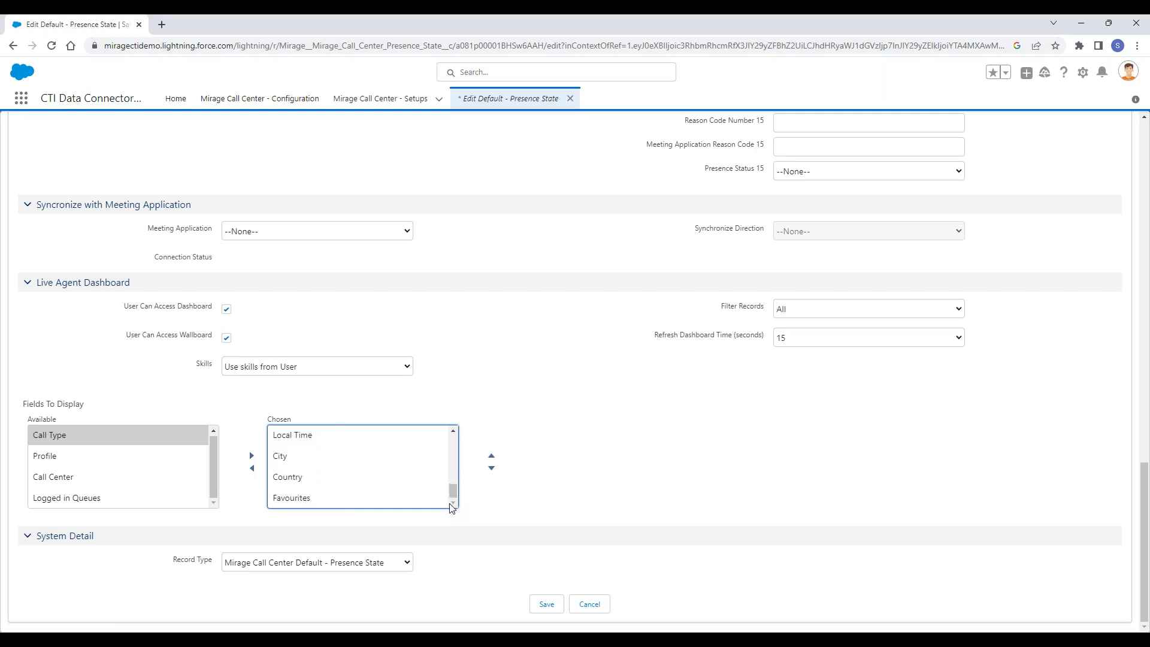
pyautogui.moveTo(452, 490); pyautogui.dragTo(452, 479)
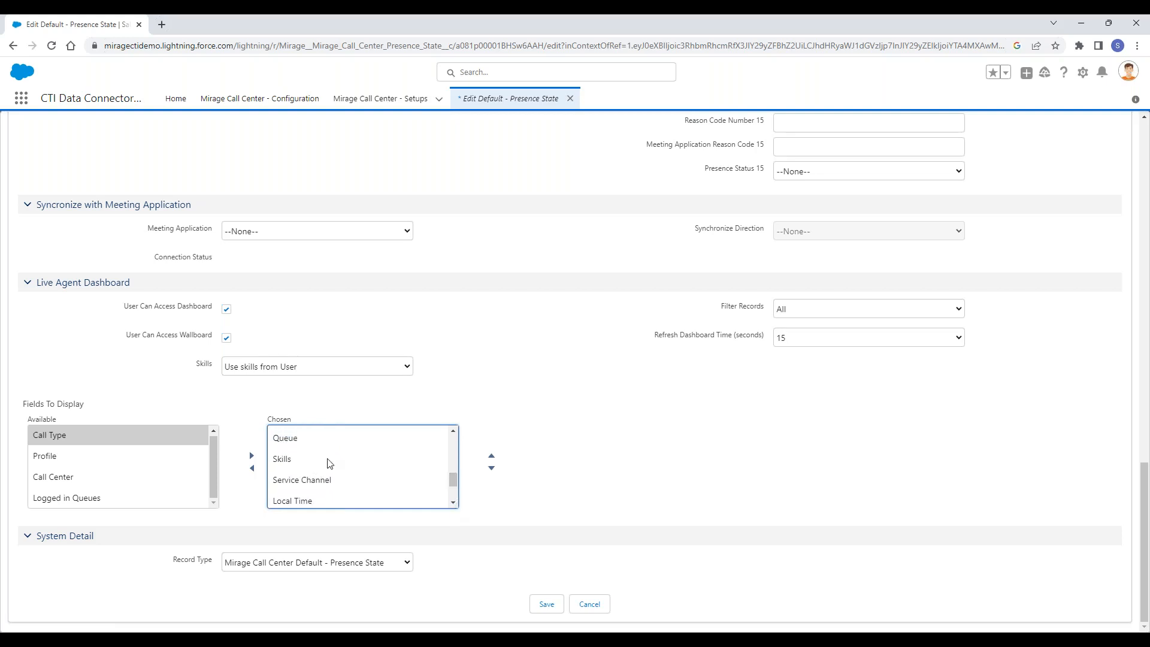
pyautogui.scroll(2, 336, 467)
pyautogui.scroll(-1, 323, 470)
pyautogui.scroll(-1, 323, 470)
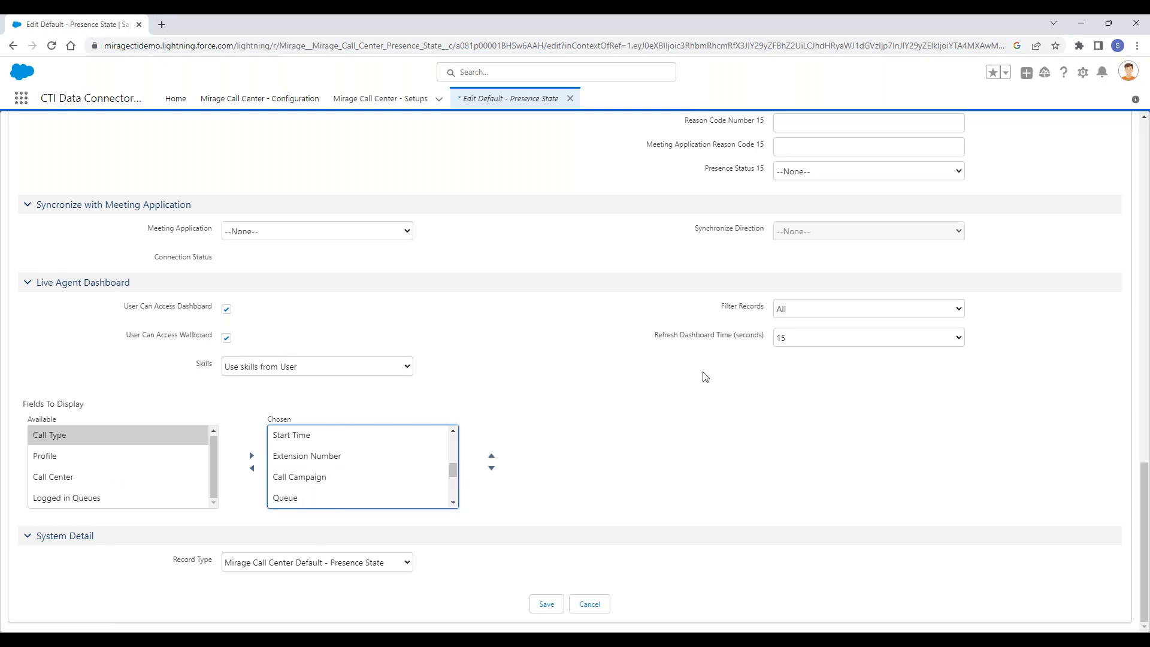
# - Check the Skills source choices for the Live Agent Dashboard, then cancel editing the presence state without saving
pyautogui.click(351, 367)
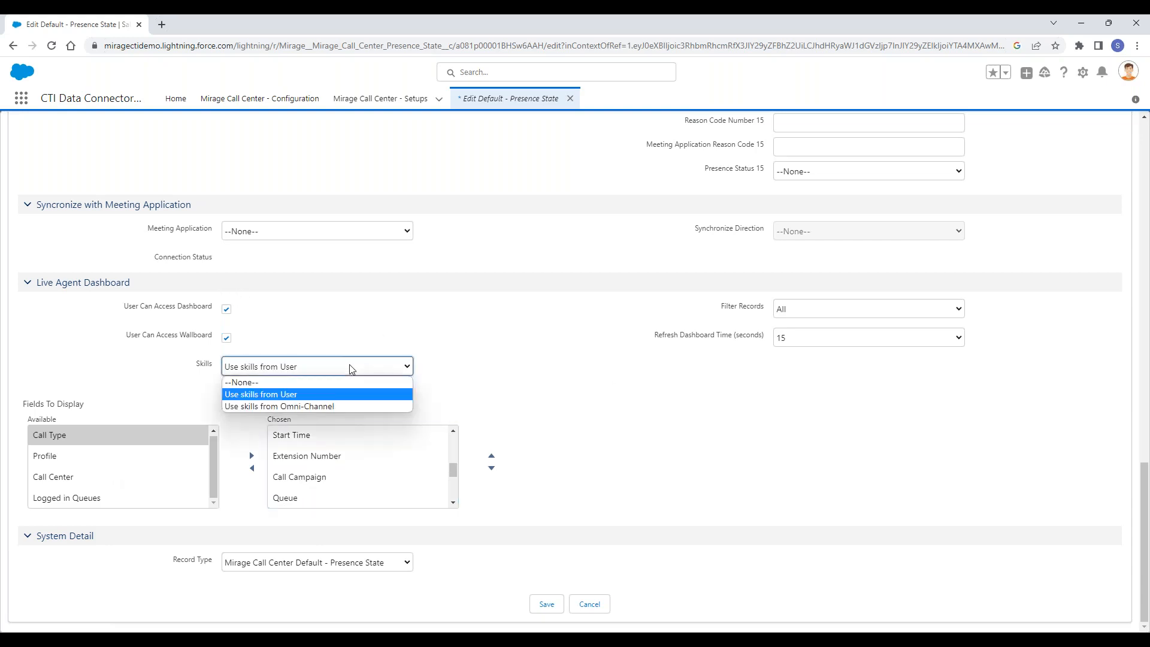
pyautogui.click(351, 368)
pyautogui.click(351, 367)
pyautogui.click(527, 343)
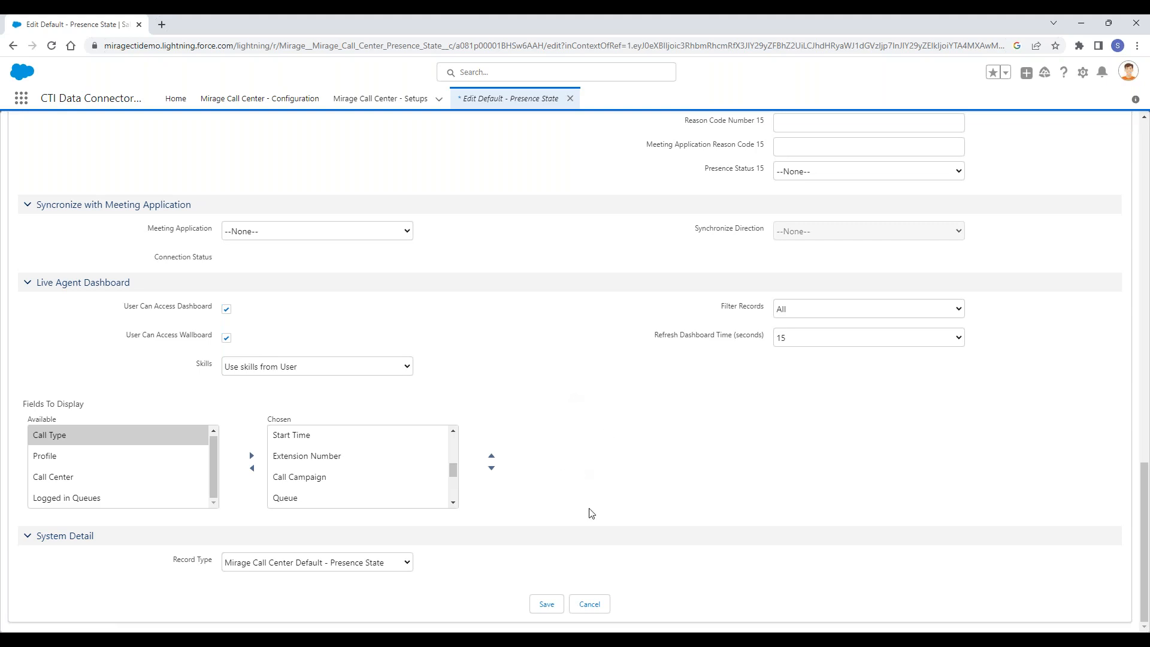
pyautogui.click(593, 606)
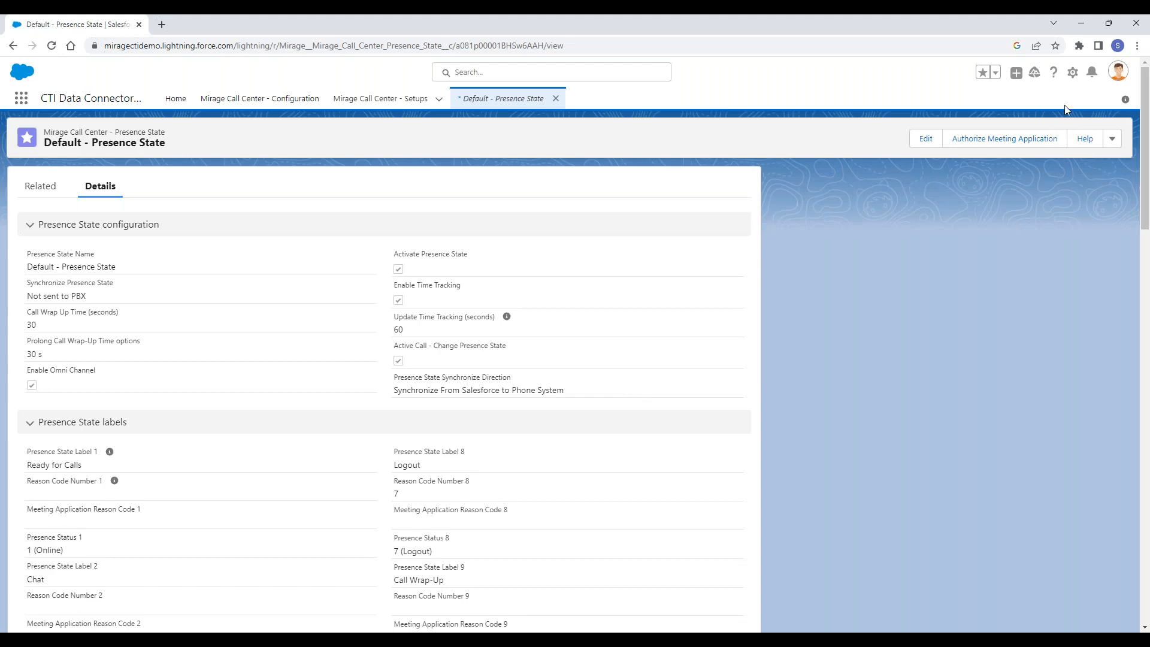
# - Open Salesforce Setup, search the Object Manager for "user" and open the standard User object
pyautogui.click(1073, 73)
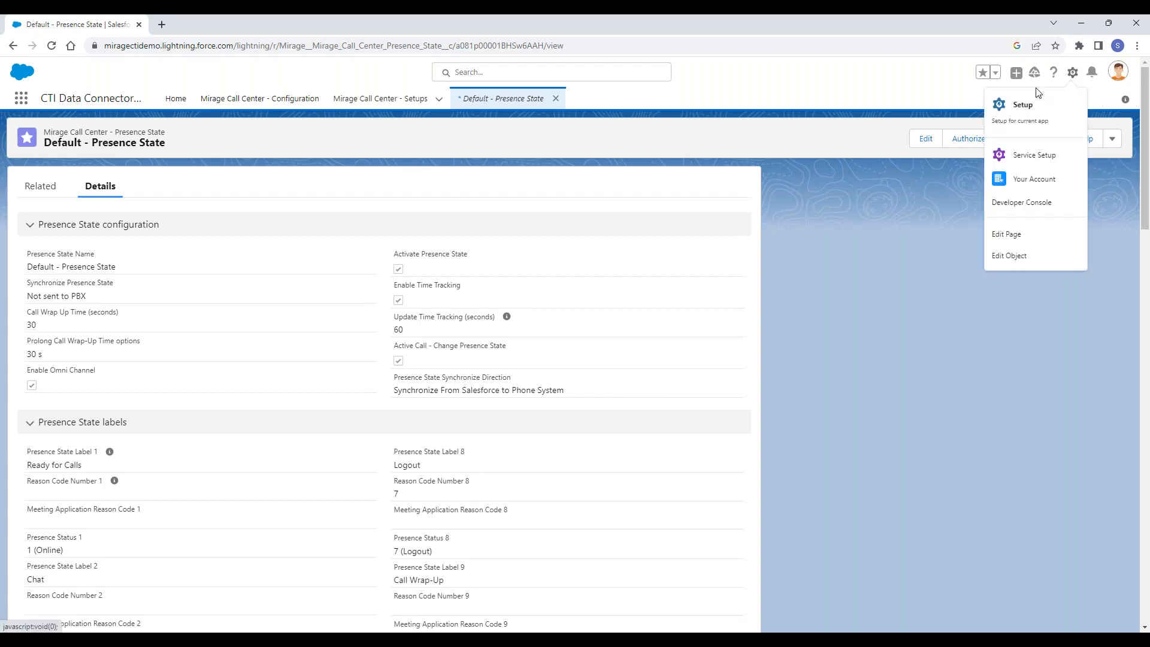
pyautogui.click(1021, 108)
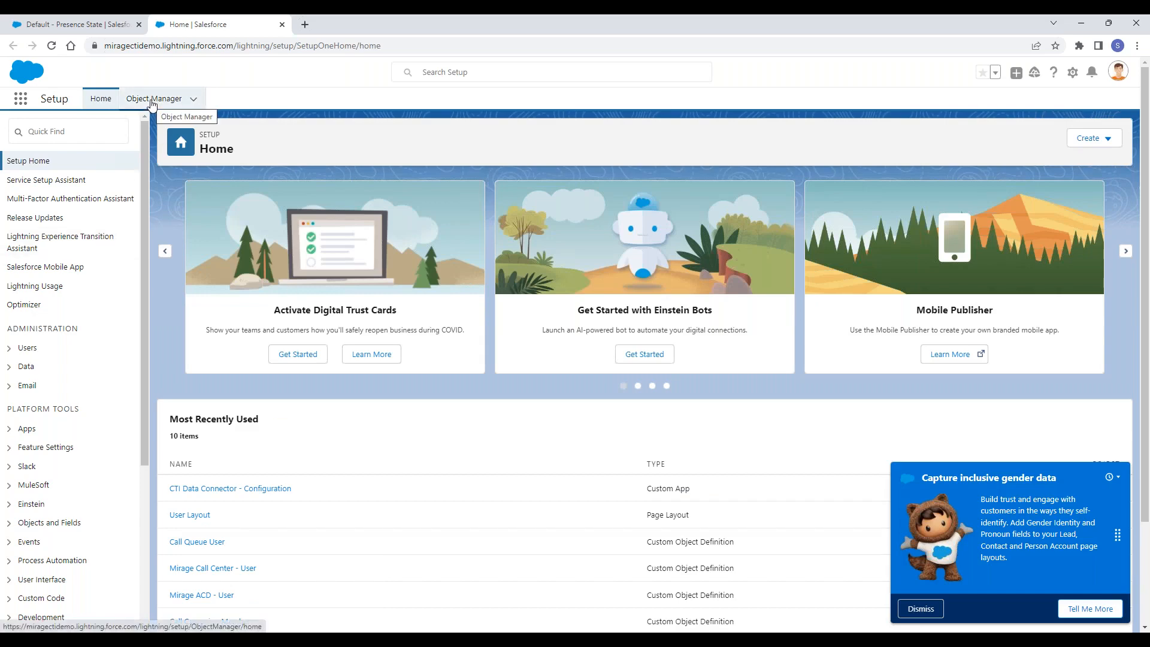
pyautogui.click(152, 101)
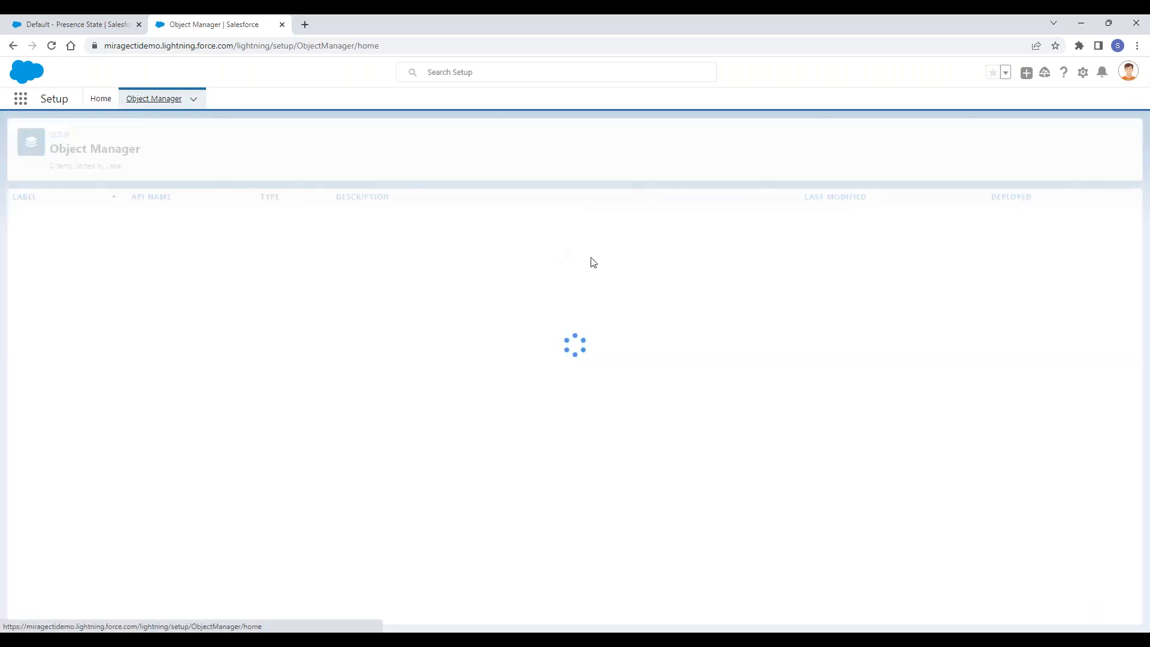
pyautogui.click(974, 141)
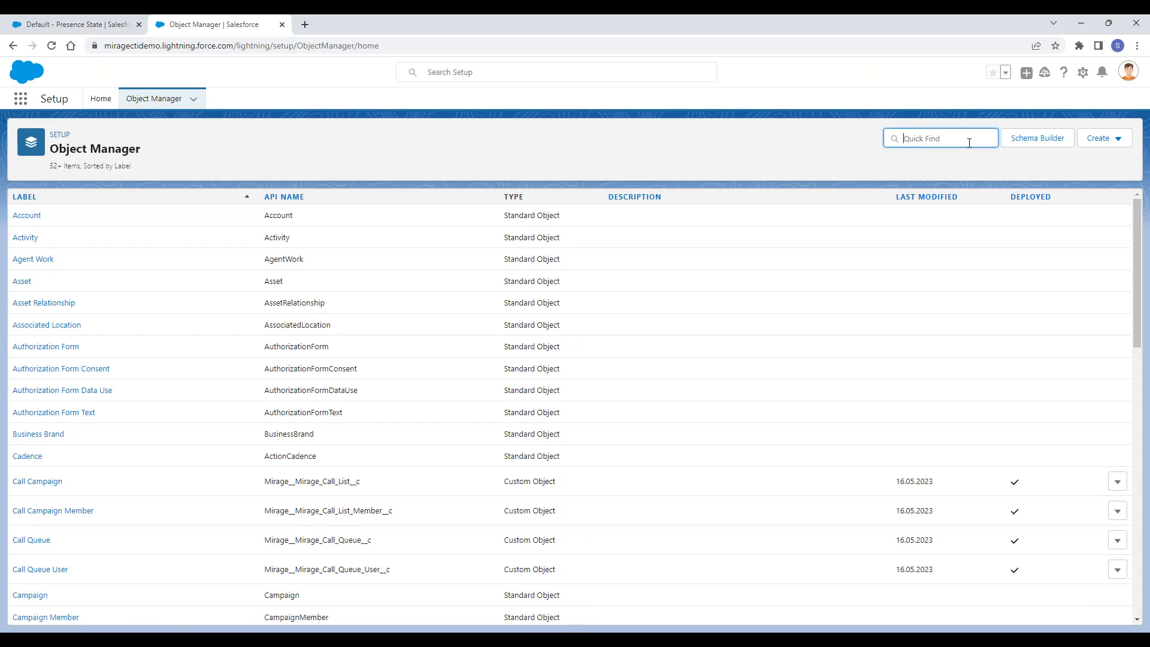
pyautogui.write('user')
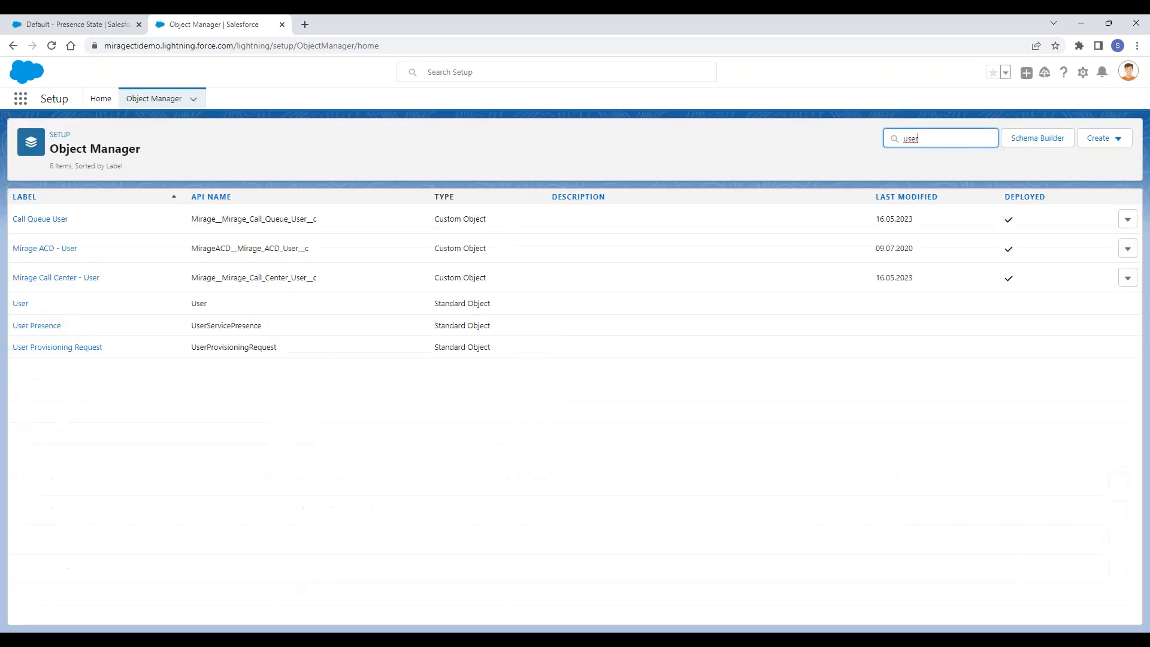
pyautogui.click(24, 307)
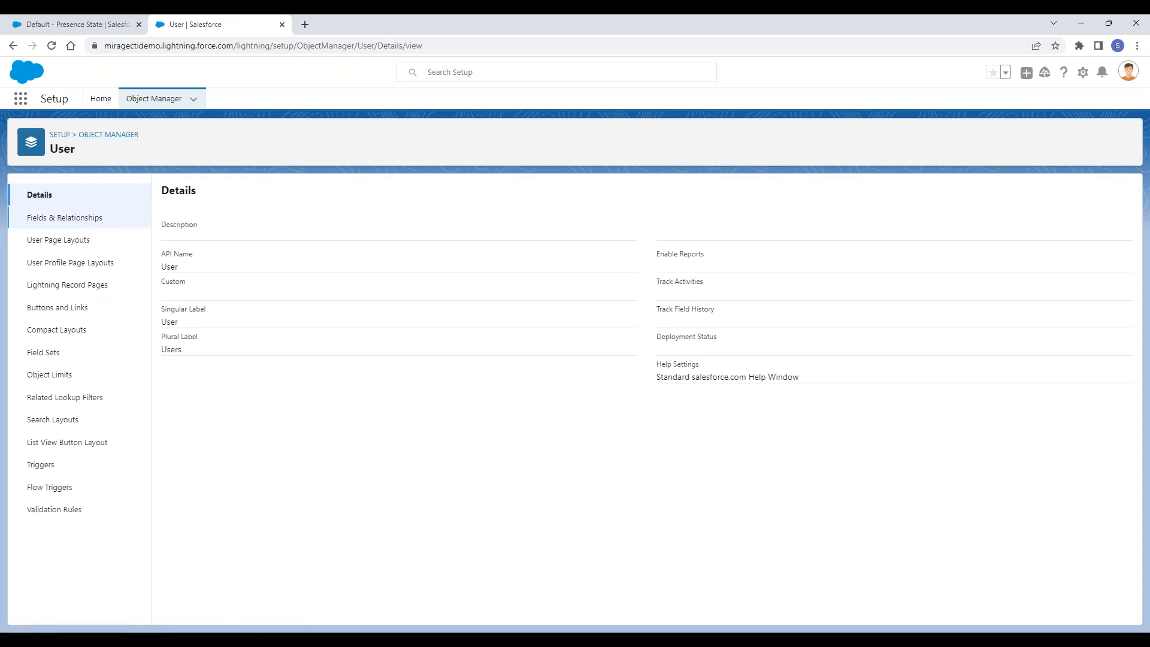
# - Open the first User Layout page layout, check its Extension and Additional Information fields, and save the layout
pyautogui.click(87, 242)
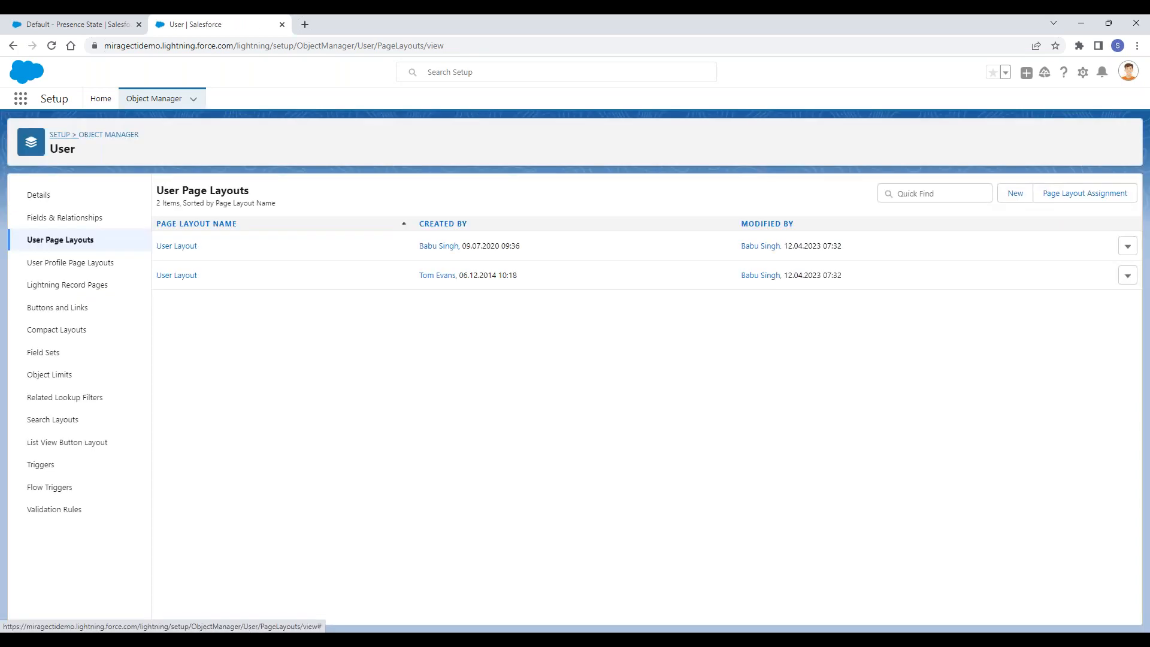
pyautogui.click(188, 252)
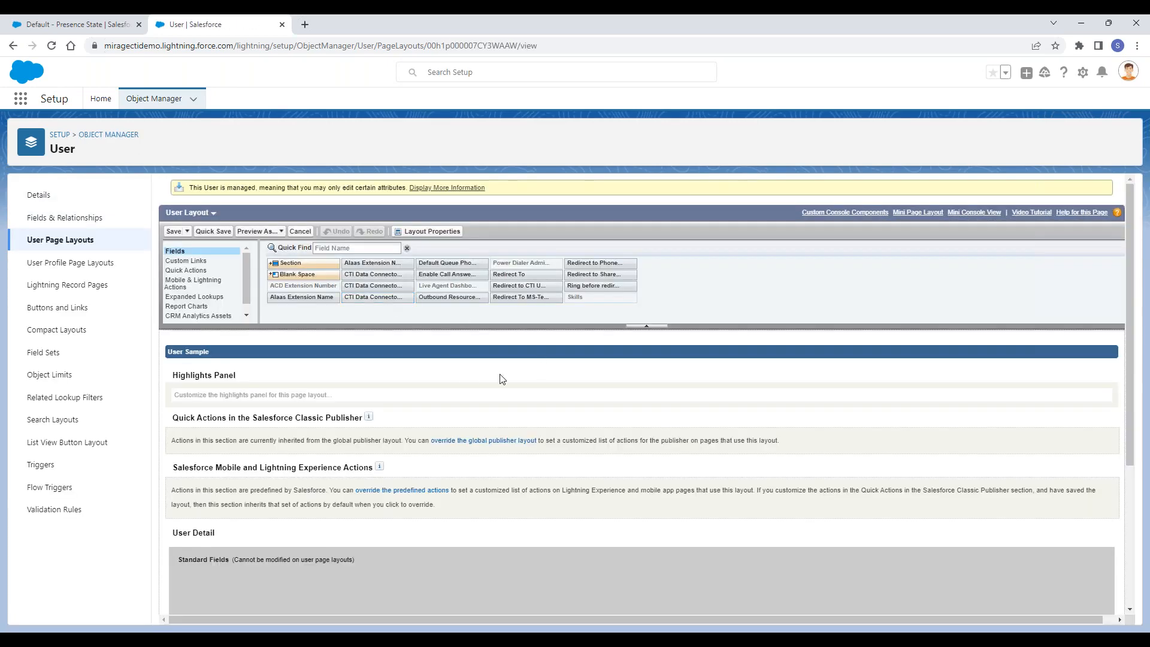
pyautogui.scroll(-1, 513, 316)
pyautogui.scroll(-3, 412, 372)
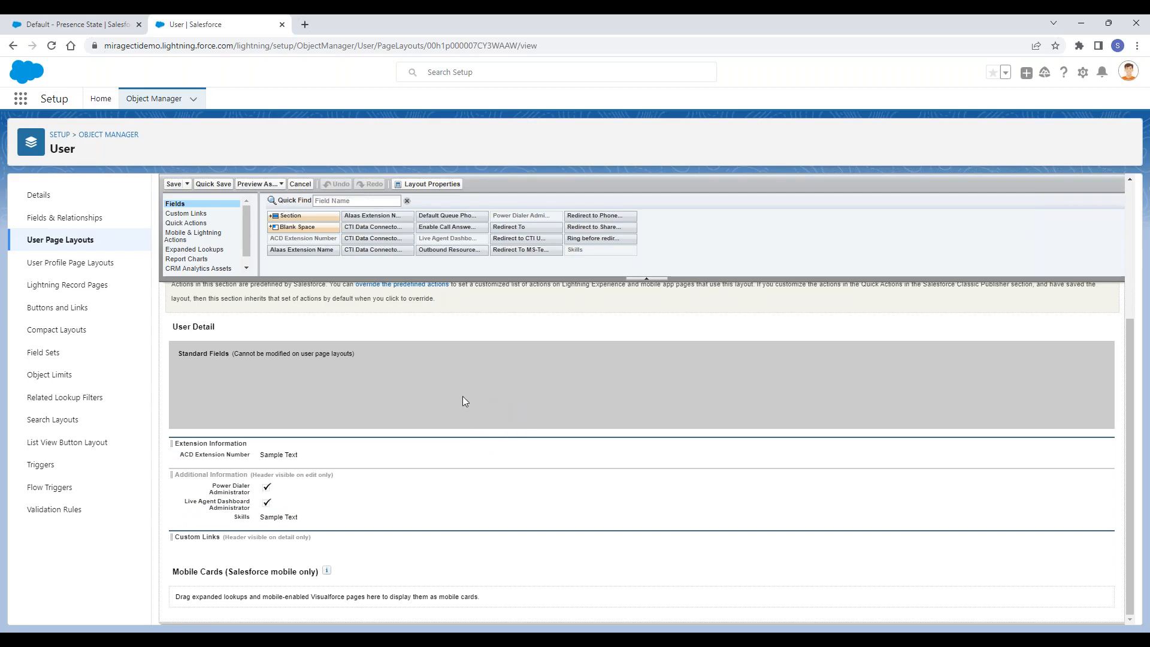
pyautogui.scroll(3, 439, 395)
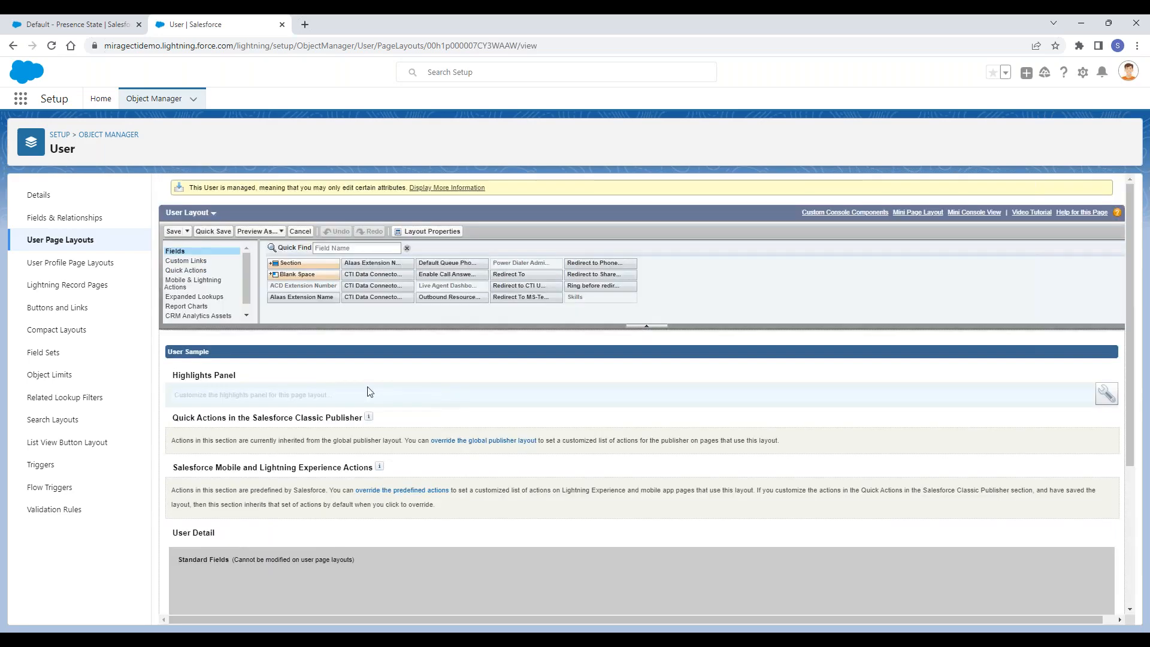
pyautogui.scroll(-3, 367, 390)
pyautogui.scroll(4, 305, 357)
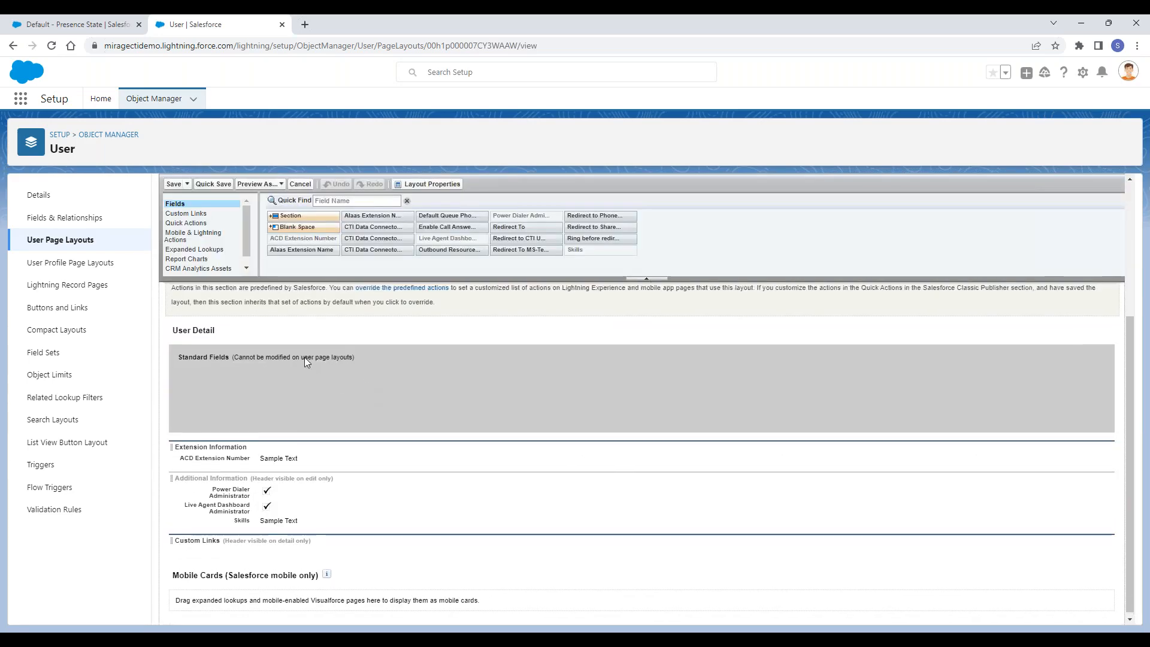
pyautogui.click(172, 232)
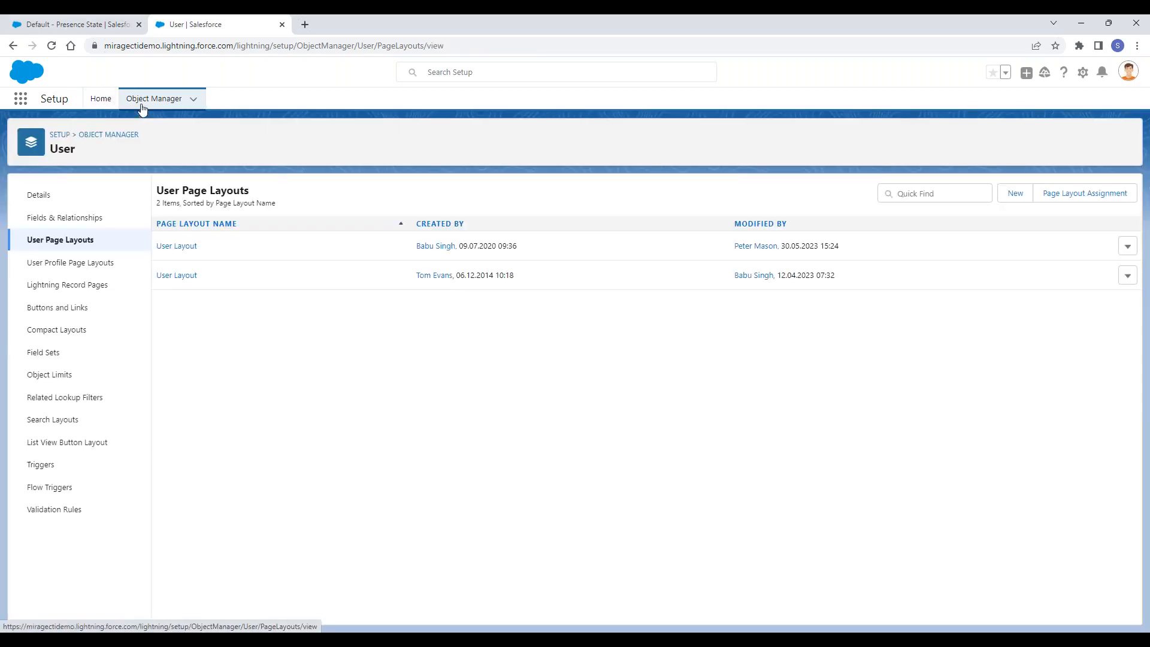
# - Open the Users list in Setup's administration area, check who is logged in and open that user's record
pyautogui.click(99, 99)
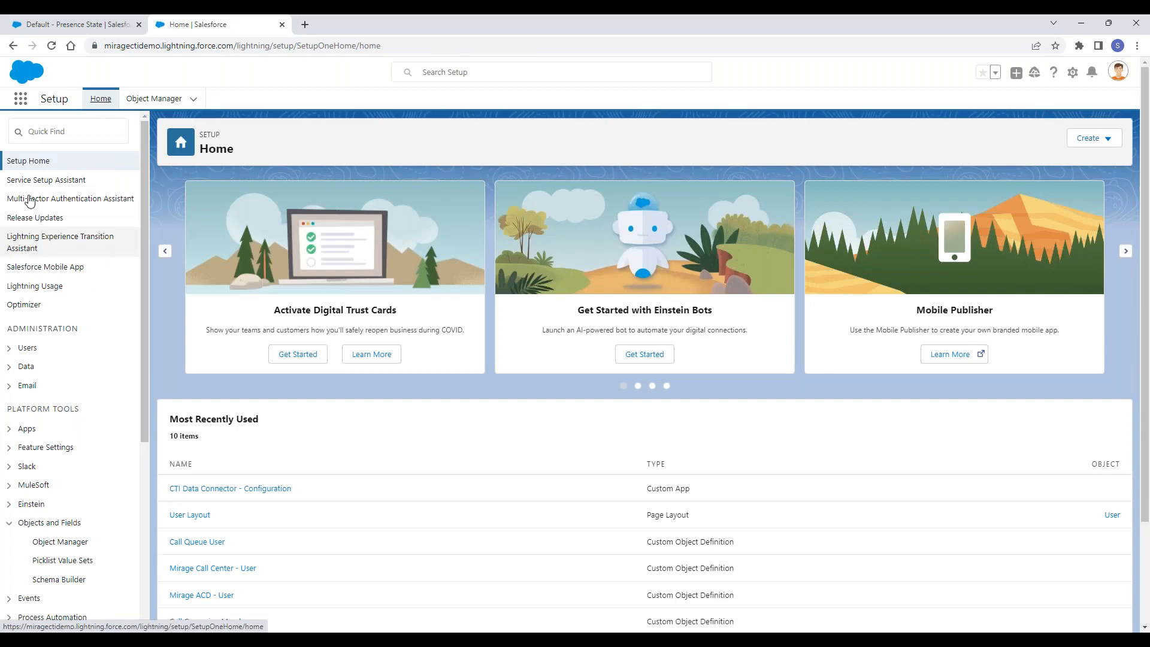
pyautogui.click(27, 349)
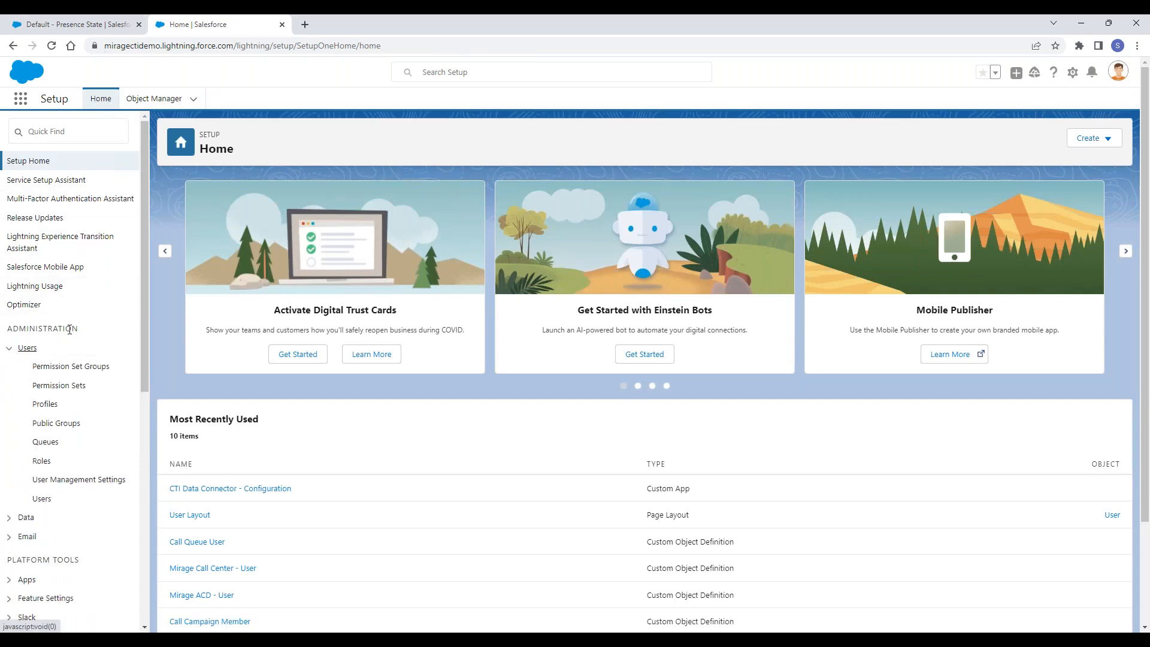
pyautogui.doubleClick(37, 329)
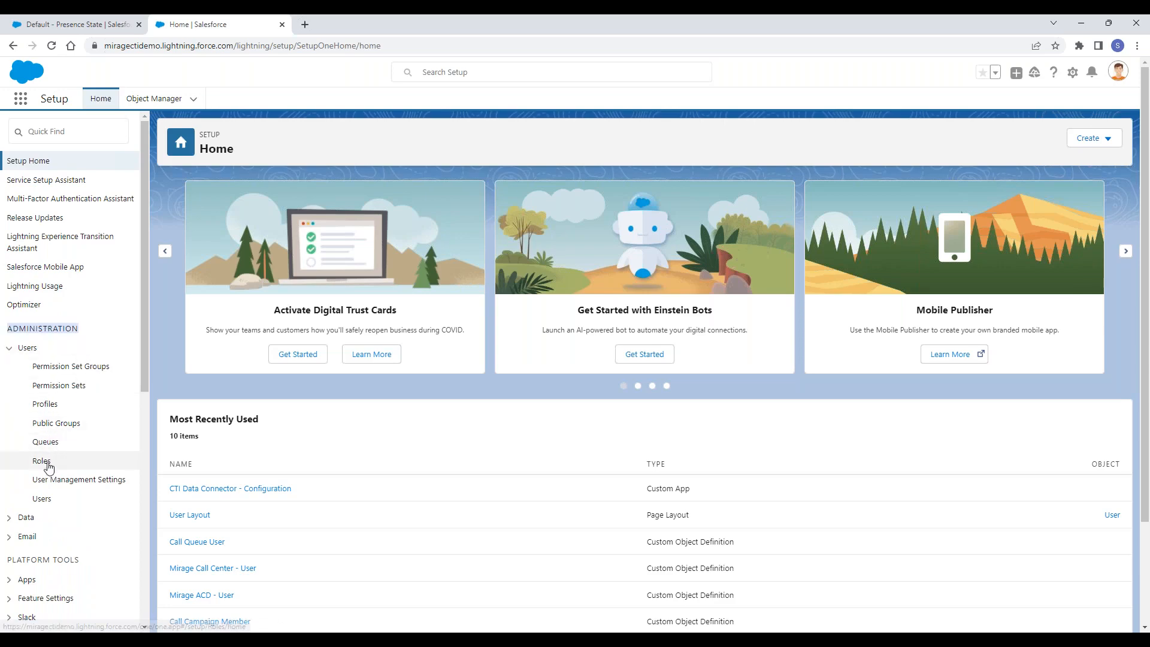
pyautogui.click(41, 499)
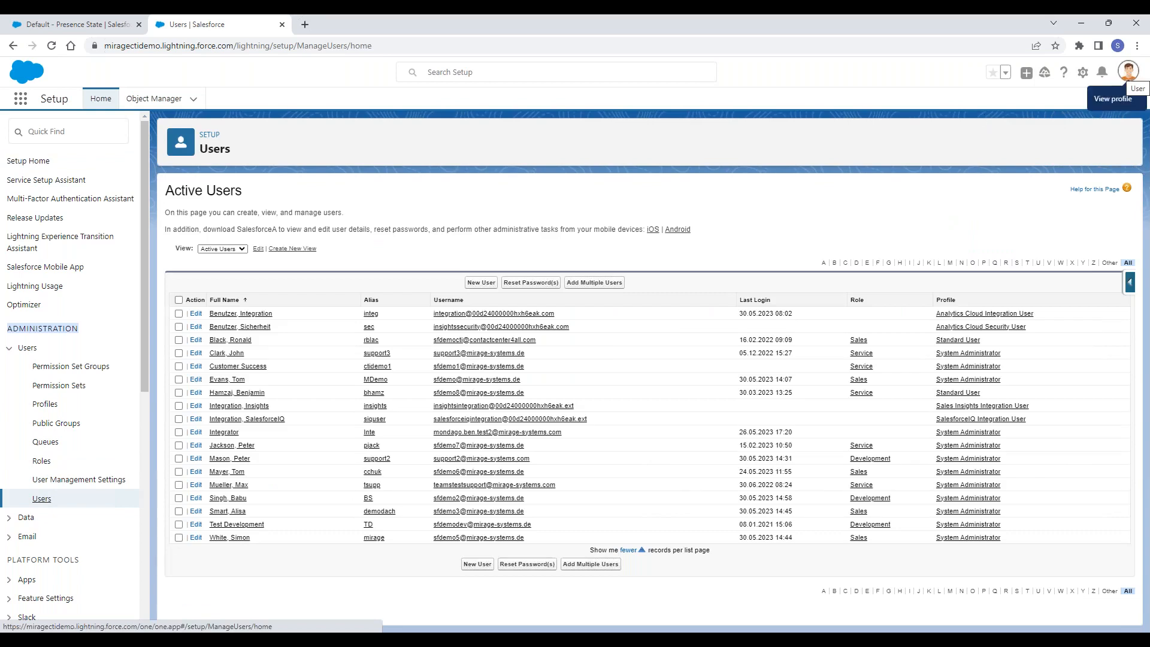
pyautogui.click(1129, 71)
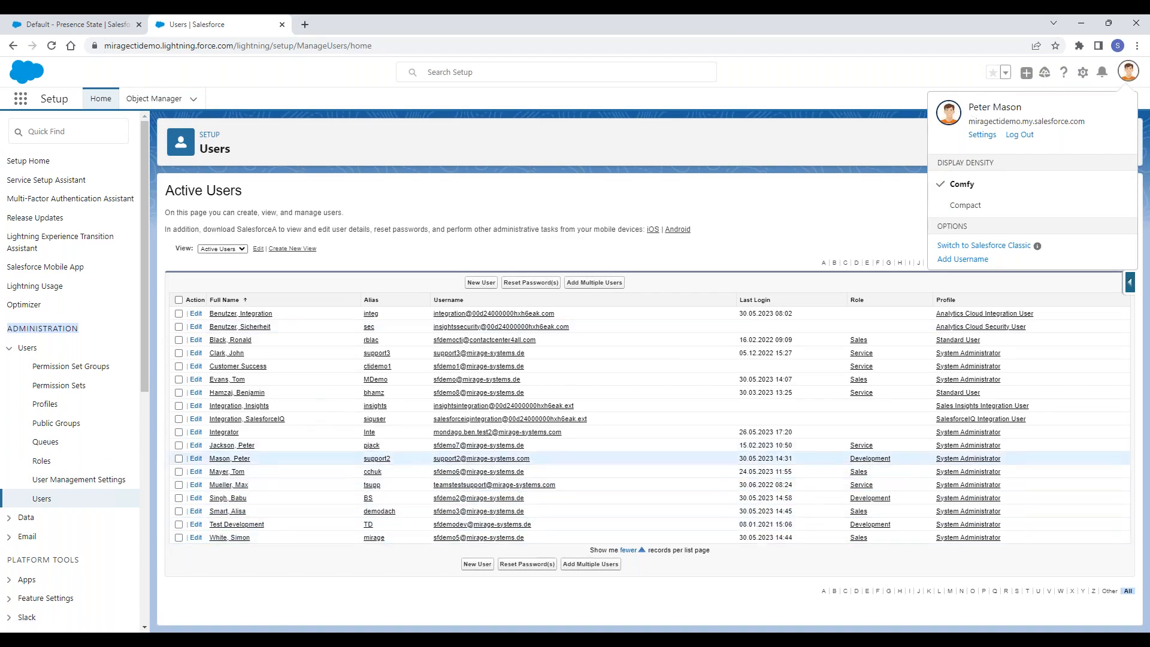
pyautogui.click(230, 459)
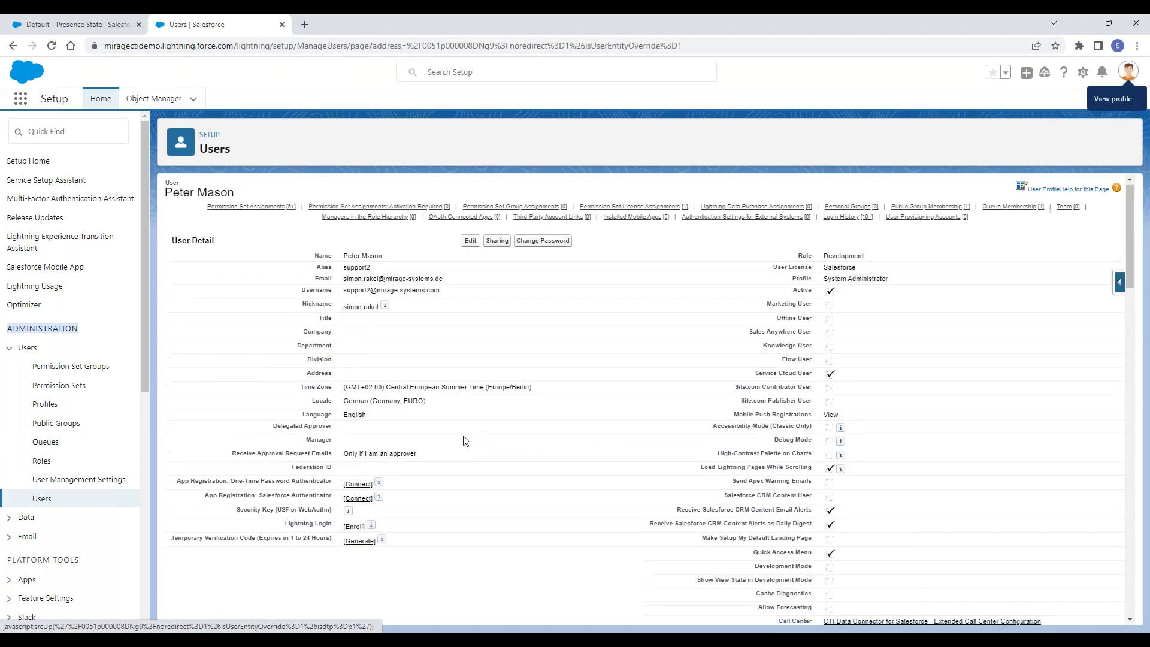
# - Check the Live Agent Dashboard Administrator setting in the user's CTI Data Connector section, and return to the Default - Presence State page
pyautogui.scroll(-10, 458, 427)
pyautogui.scroll(-2, 456, 422)
pyautogui.scroll(3, 383, 408)
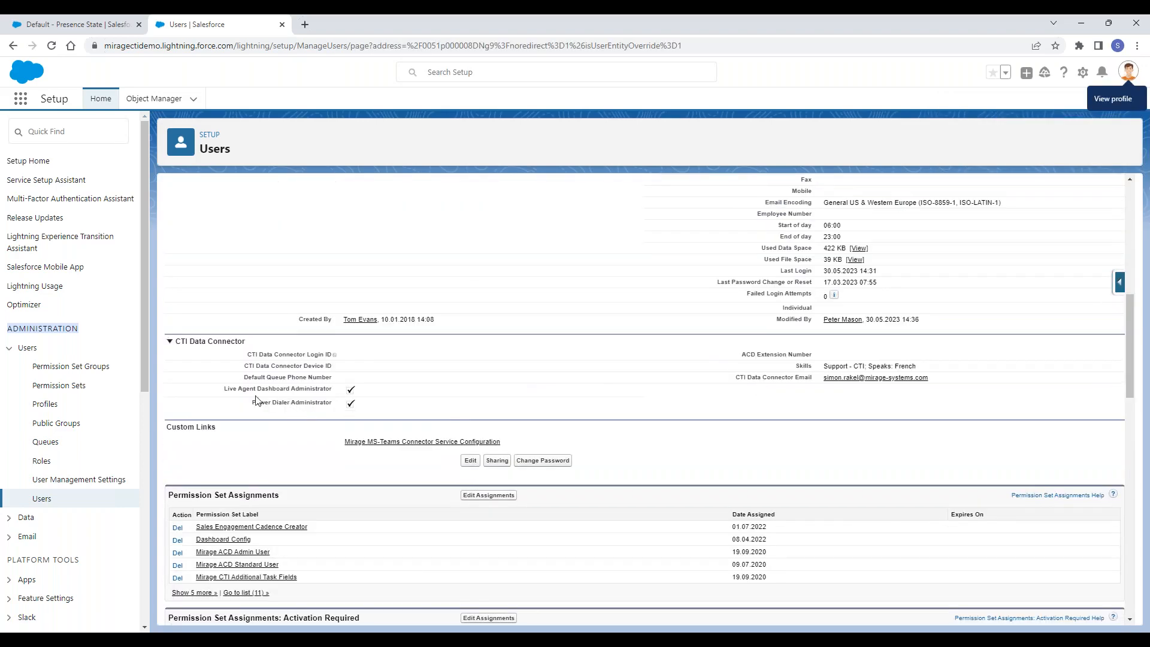
pyautogui.moveTo(224, 389); pyautogui.dragTo(352, 395)
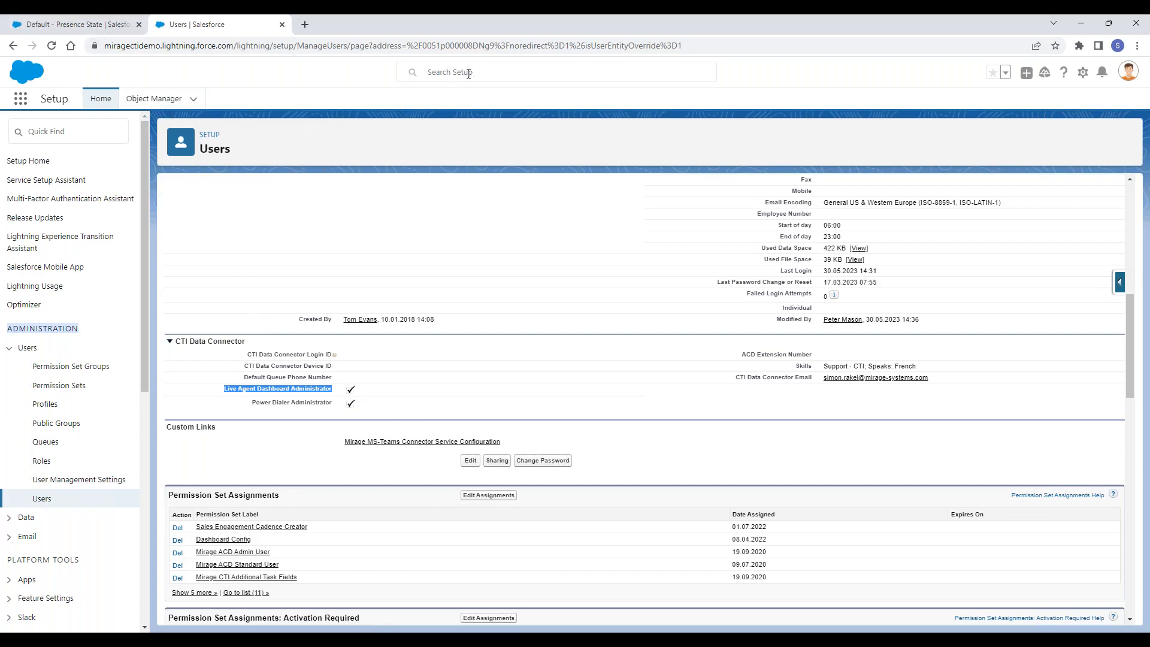
pyautogui.click(109, 25)
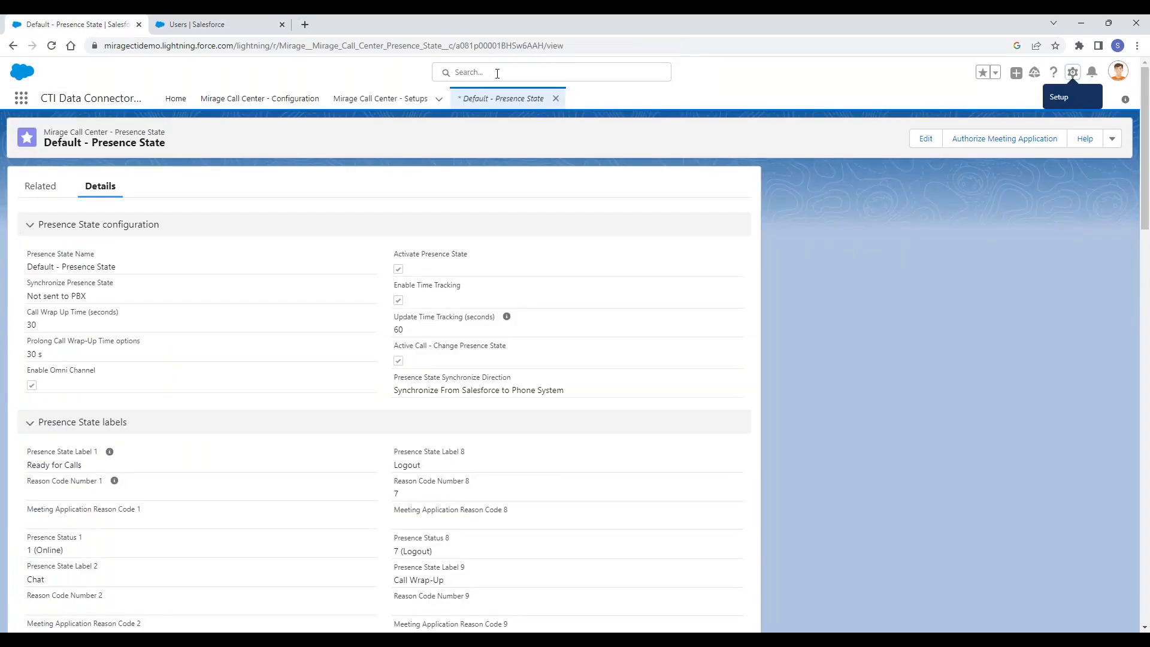
pyautogui.click(497, 73)
pyautogui.write('liv')
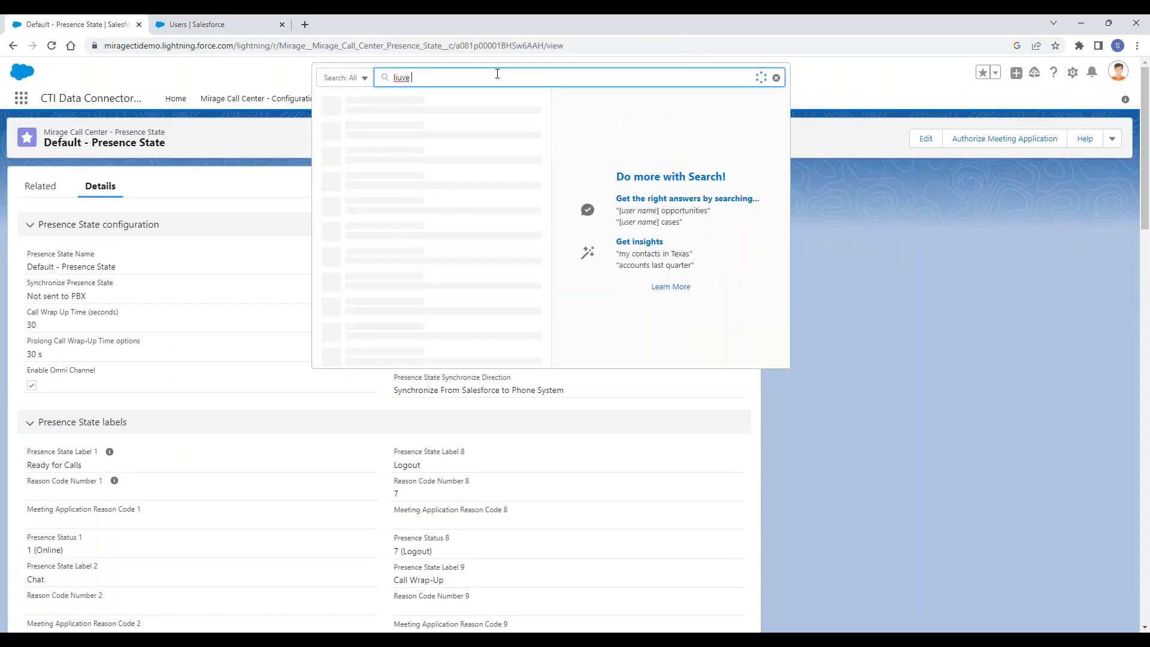
pyautogui.write('e agent dash')
pyautogui.press('BackSpace')
pyautogui.press('BackSpace')
pyautogui.press('BackSpace')
pyautogui.press('BackSpace')
pyautogui.press('BackSpace')
pyautogui.press('BackSpace')
pyautogui.press('BackSpace')
pyautogui.press('BackSpace')
pyautogui.press('BackSpace')
pyautogui.press('BackSpace')
pyautogui.press('BackSpace')
pyautogui.press('BackSpace')
pyautogui.press('BackSpace')
pyautogui.press('BackSpace')
# - Search the App Launcher for "live agent" to locate the Live Agent Status Dashboard item
pyautogui.click(21, 98)
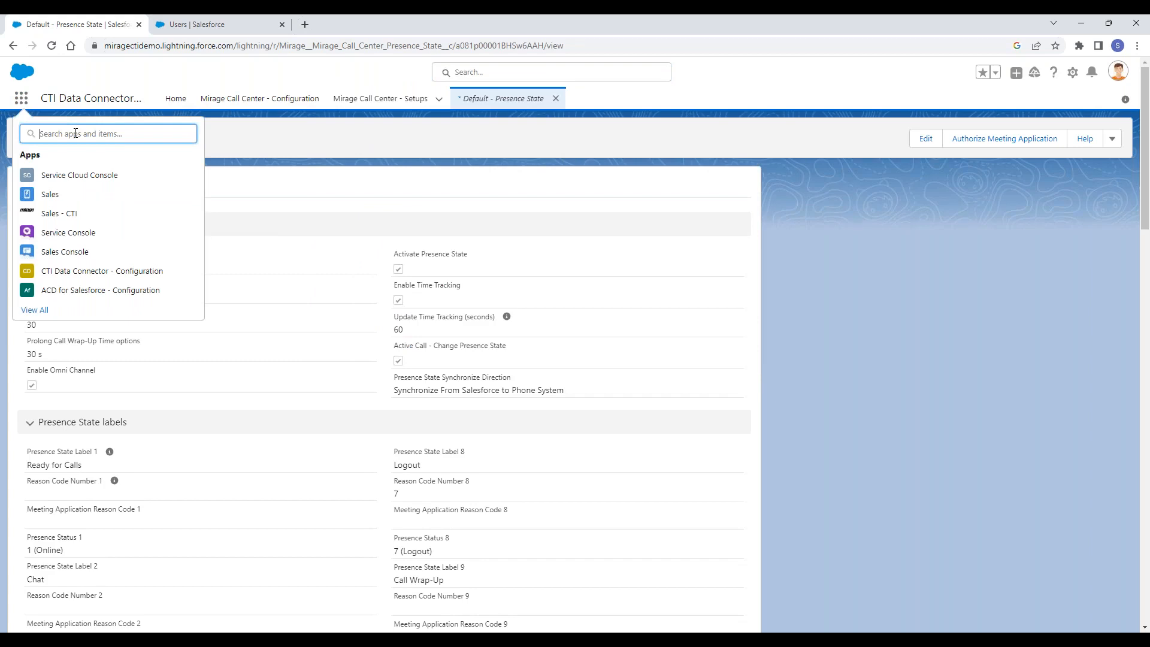
pyautogui.write('live agent')
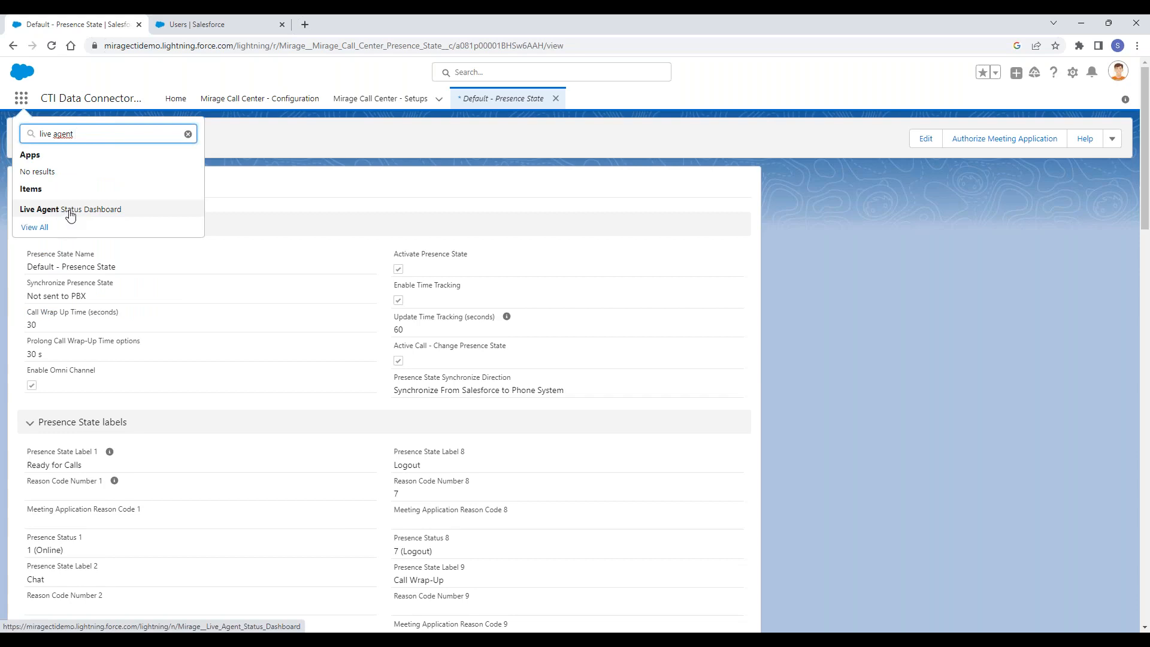
# - Return to Setup, search for "app mana" and open the App Manager
pyautogui.click(218, 28)
pyautogui.click(64, 129)
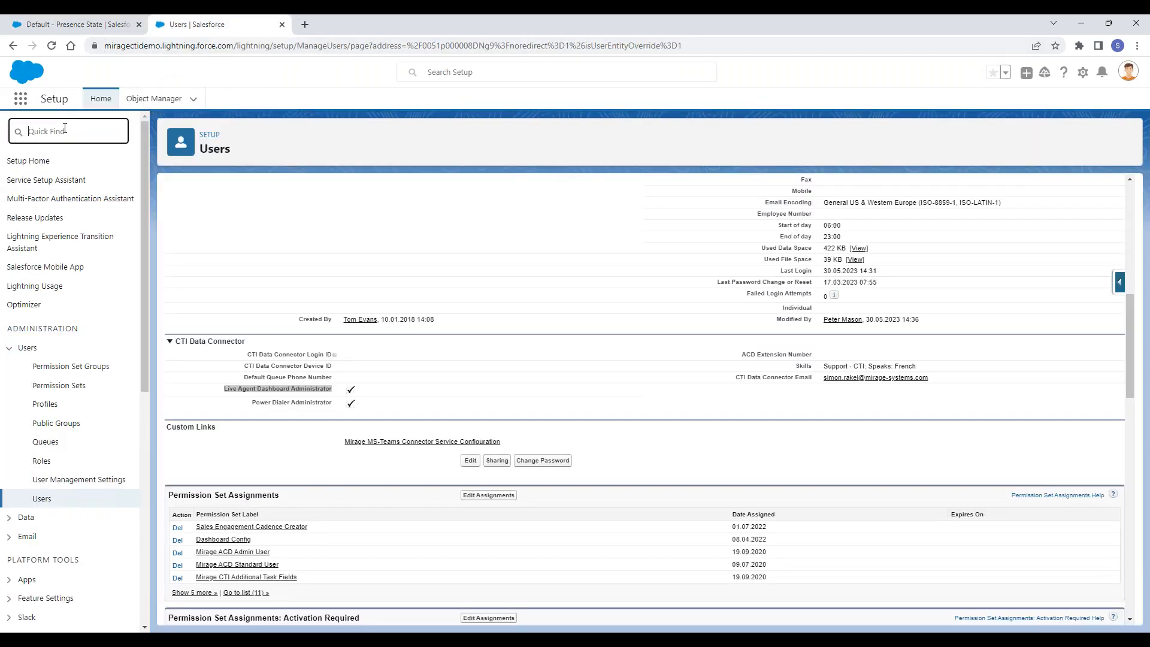
pyautogui.write('app mana')
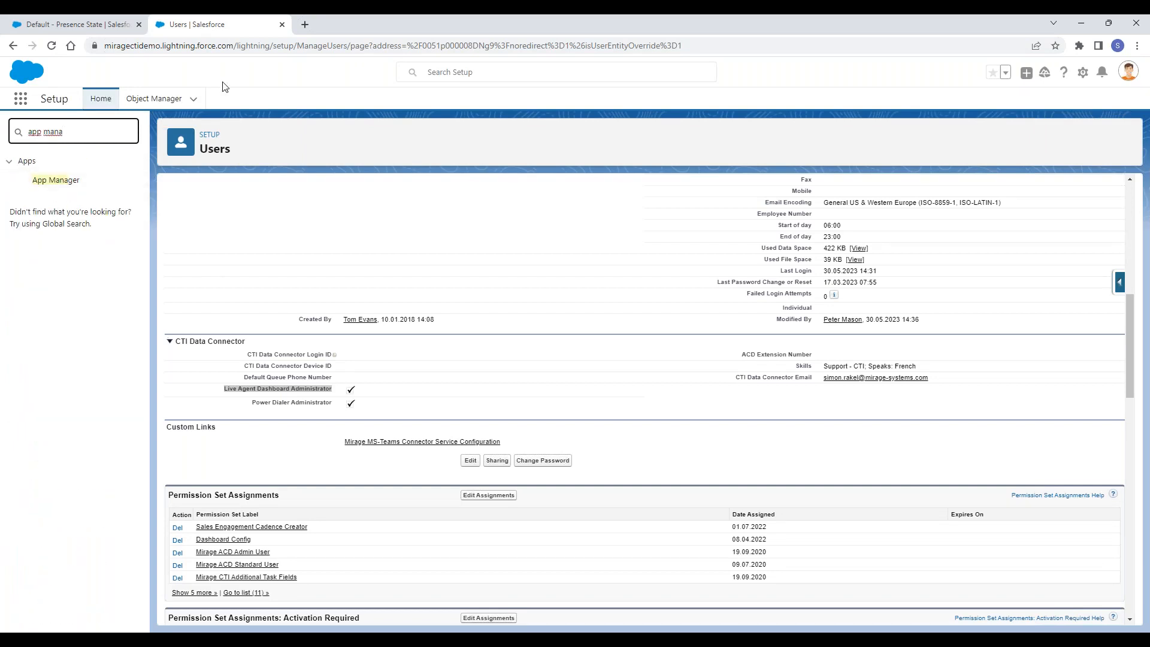
pyautogui.click(72, 181)
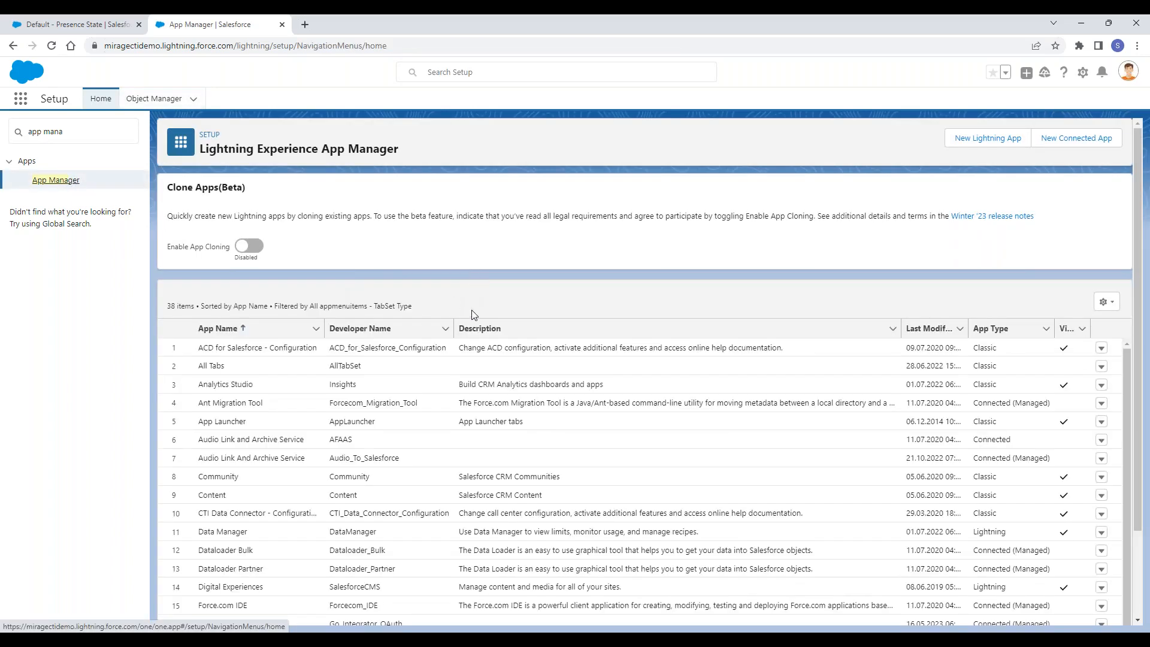
# - Open the Lightning Sales app (LightningSales) for editing and go to its Navigation Items settings
pyautogui.scroll(-5, 645, 479)
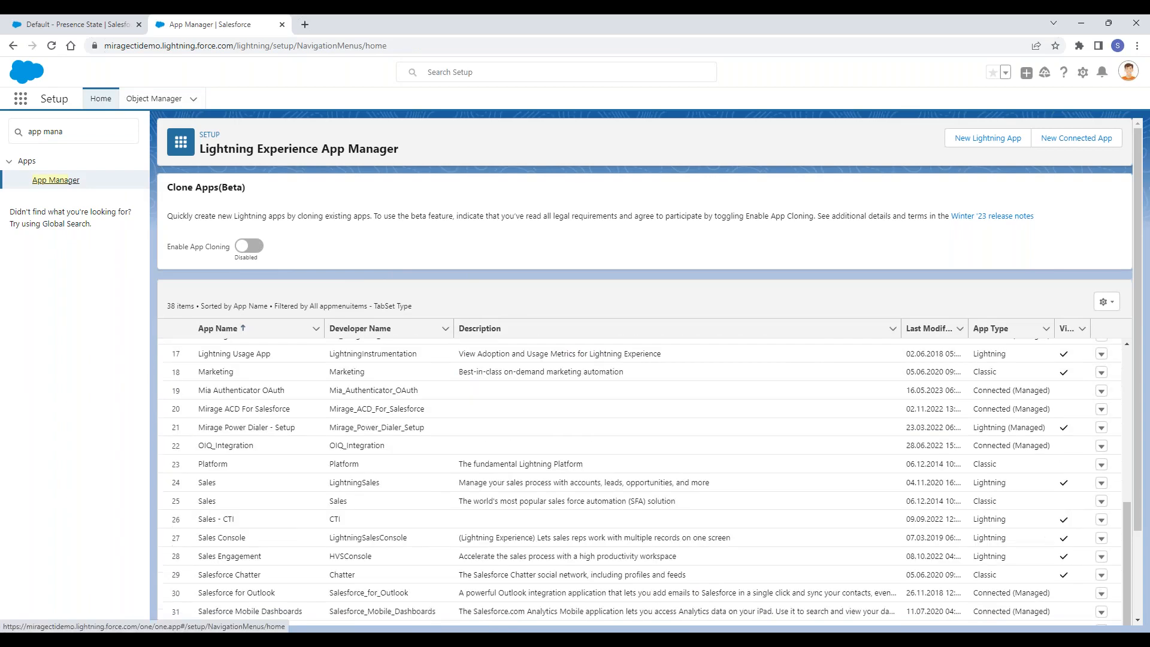
pyautogui.click(1102, 486)
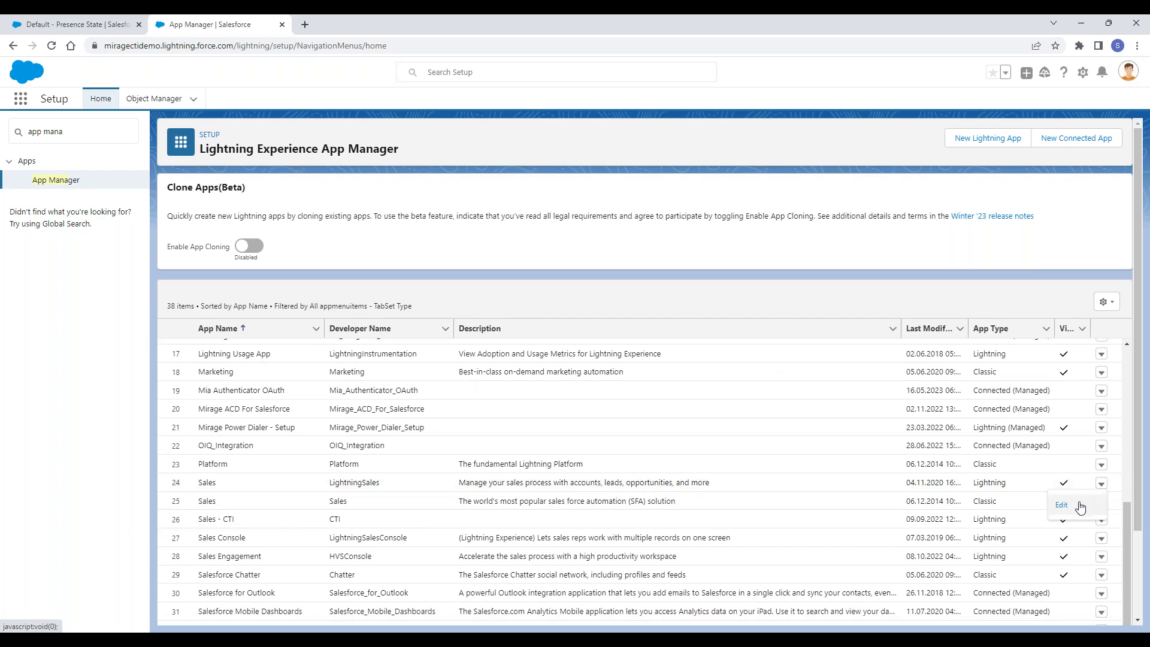
pyautogui.click(1080, 507)
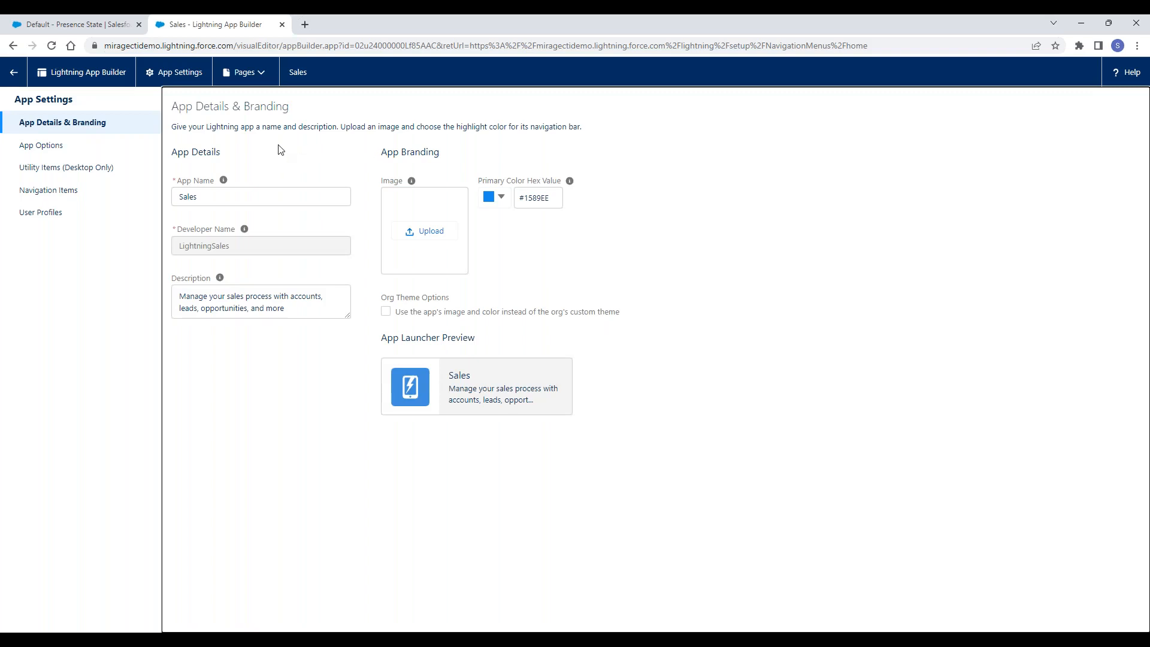
pyautogui.click(78, 198)
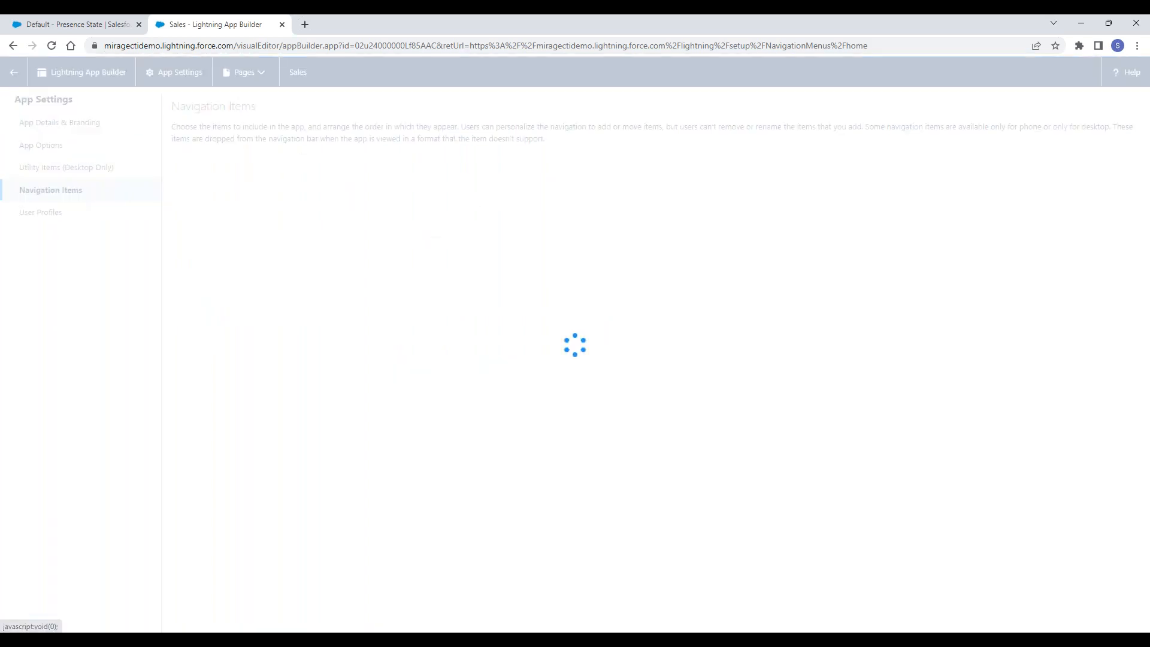
# - Add Live Agent Status Dashboard to the Sales app's selected navigation items and save the change
pyautogui.scroll(-10, 344, 290)
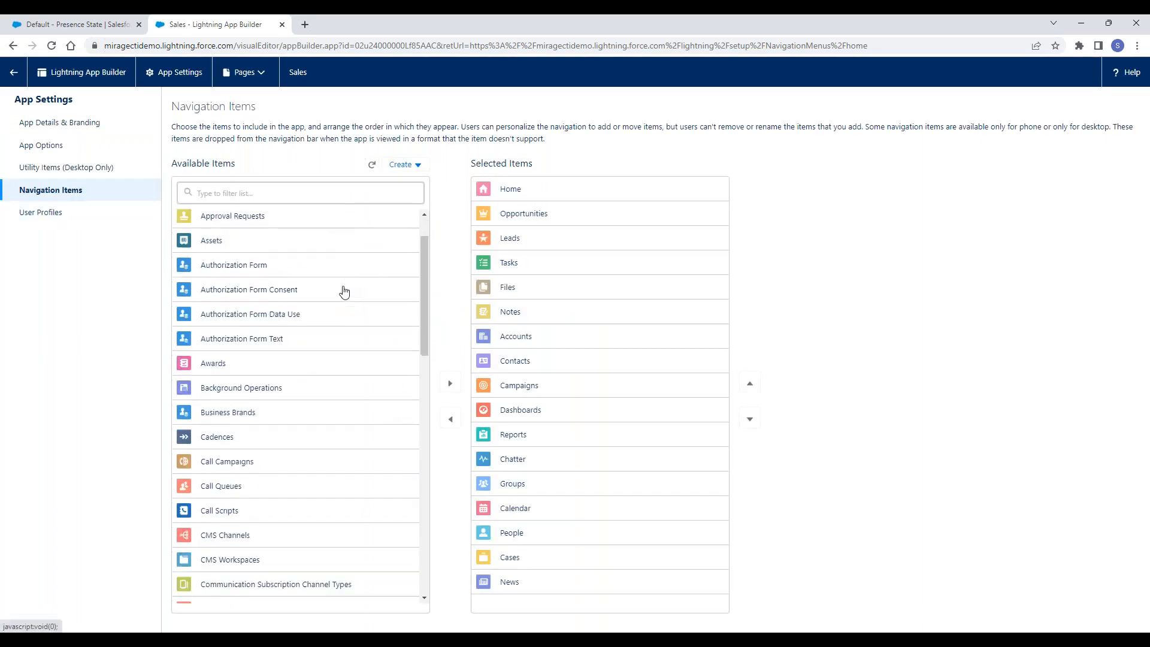
pyautogui.scroll(-4, 343, 292)
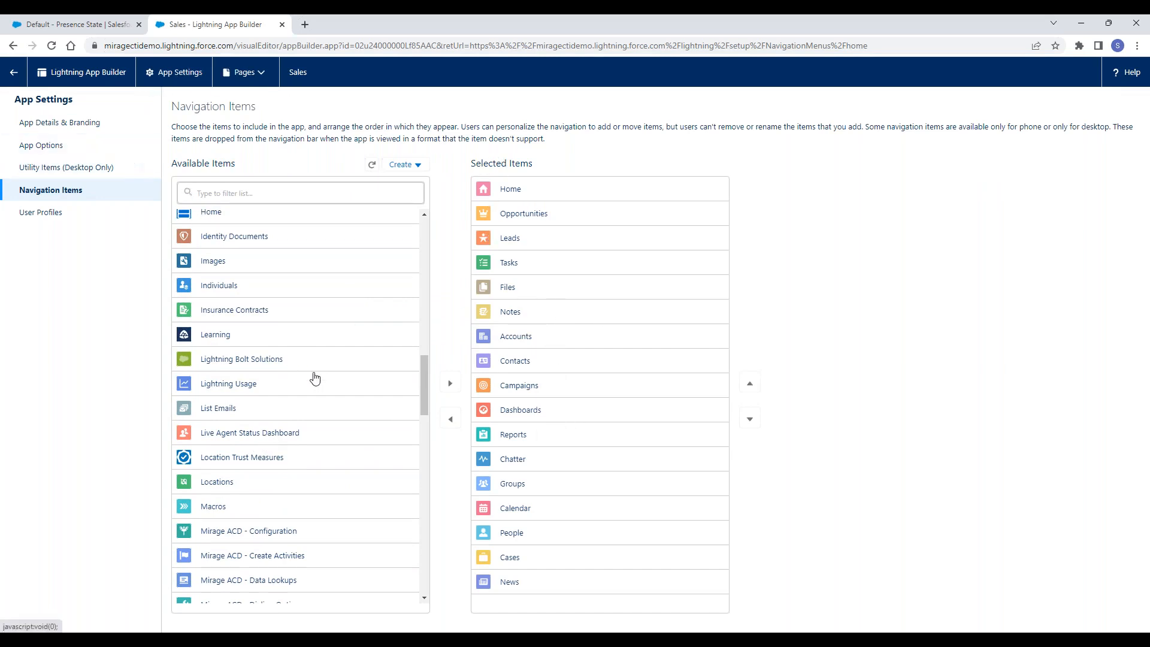
pyautogui.scroll(3, 298, 290)
pyautogui.scroll(-2, 297, 290)
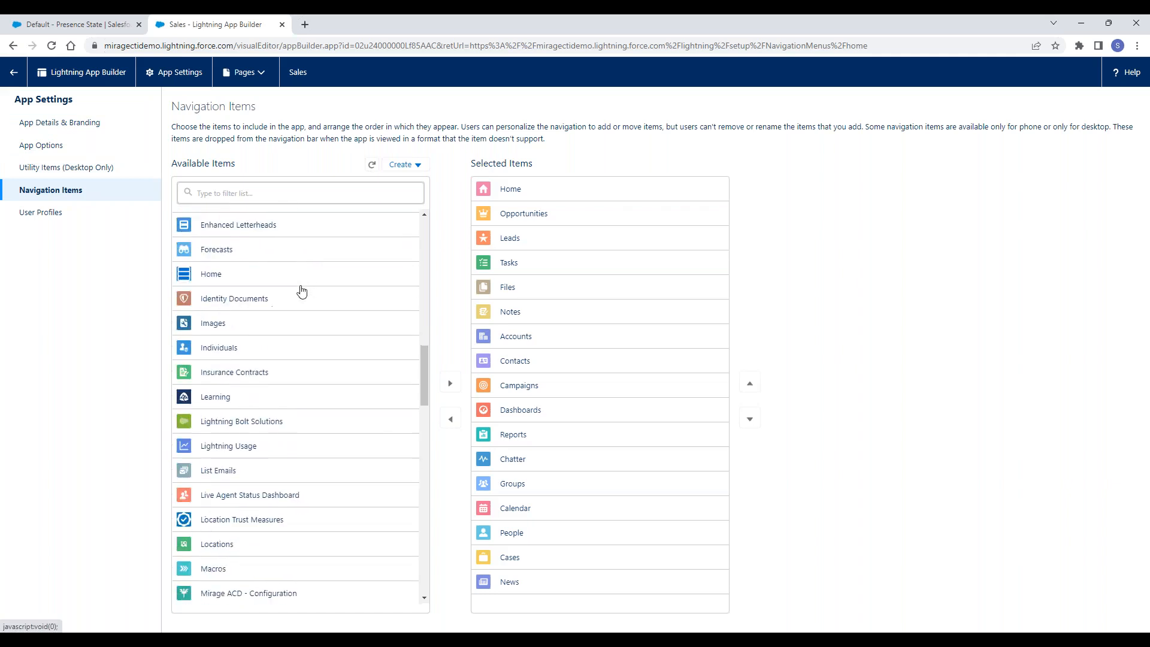
pyautogui.click(335, 493)
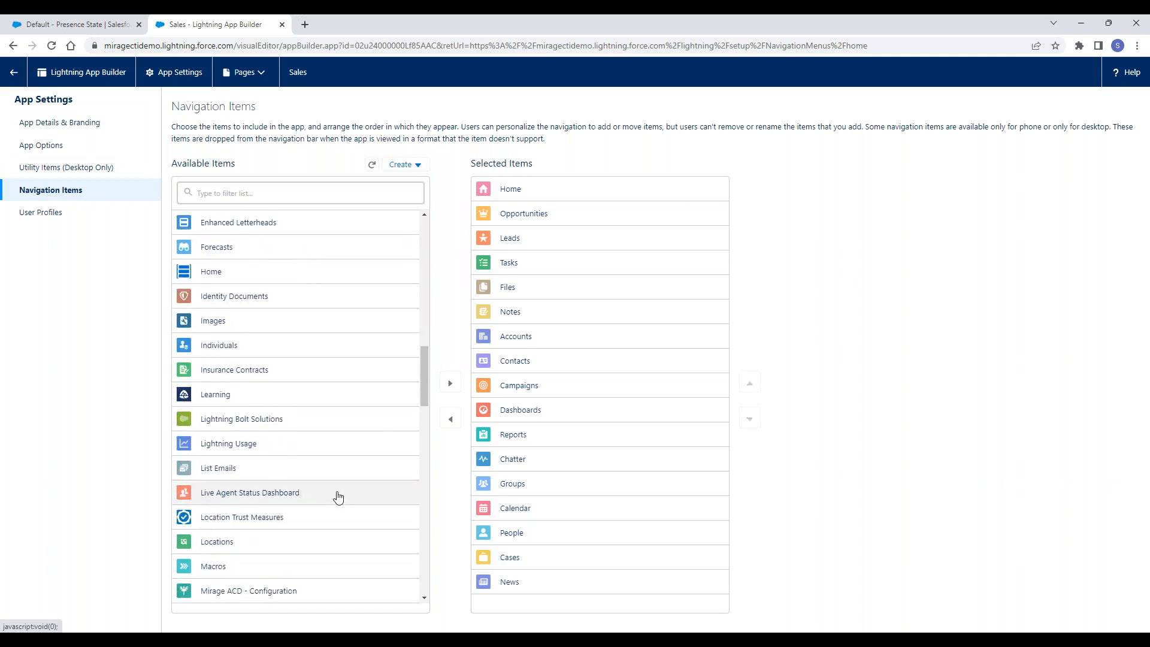
pyautogui.click(453, 386)
pyautogui.scroll(-2, 675, 406)
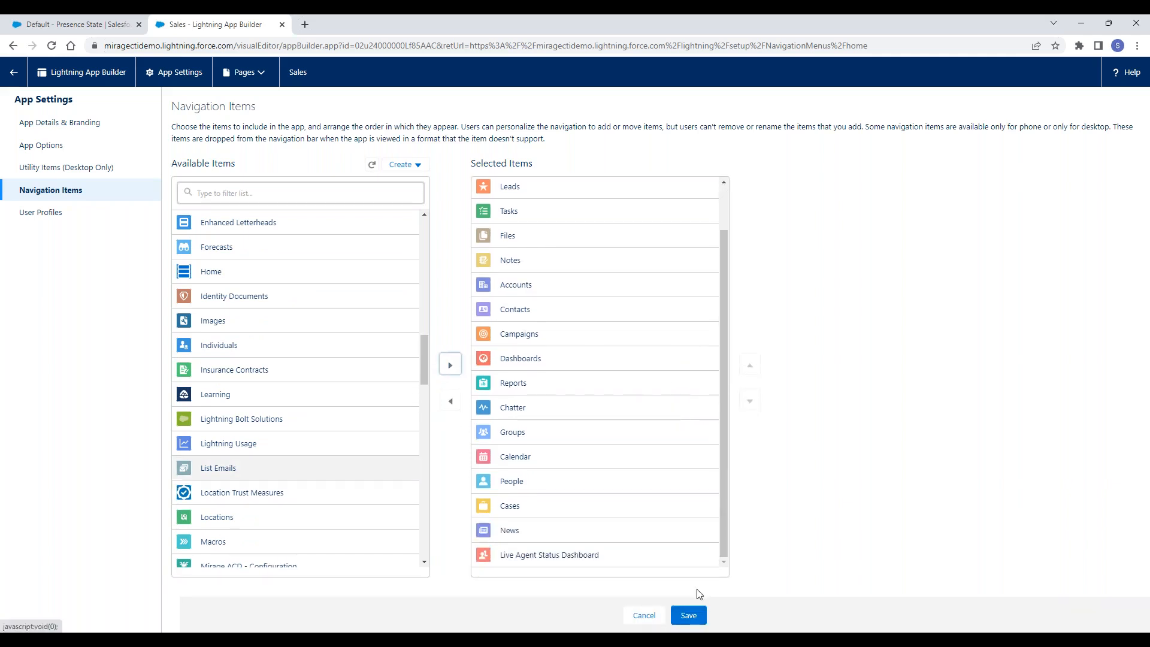
pyautogui.click(690, 617)
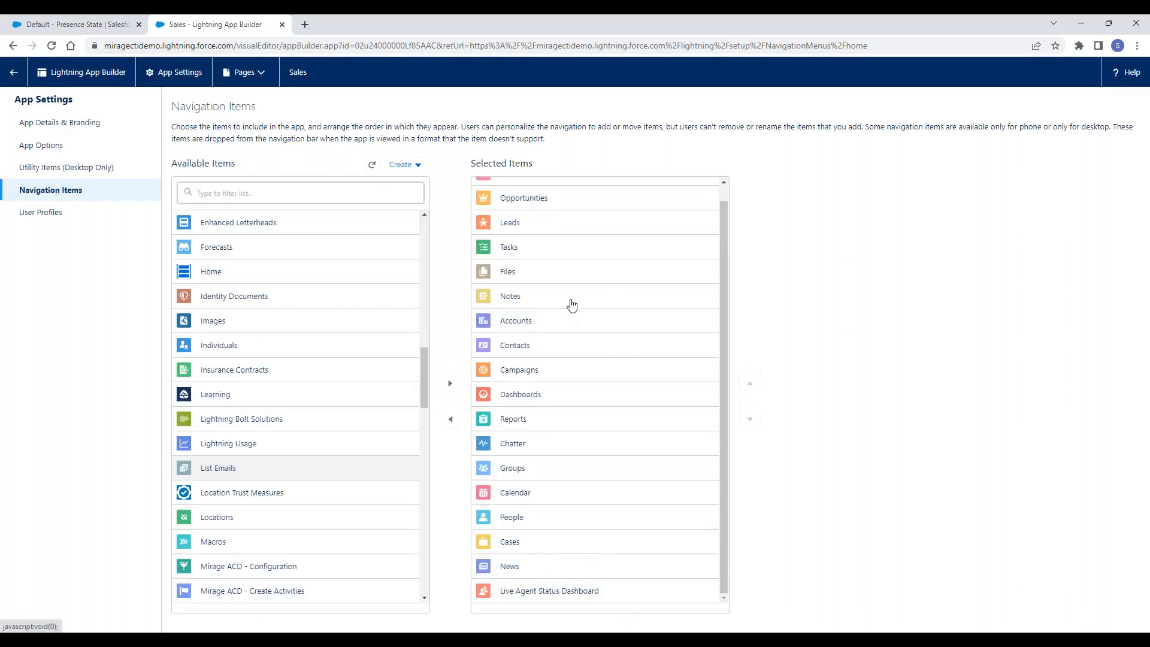
# - Return to the Presence State page and open the Sales app through an App Launcher search to check its navigation bar
pyautogui.click(77, 27)
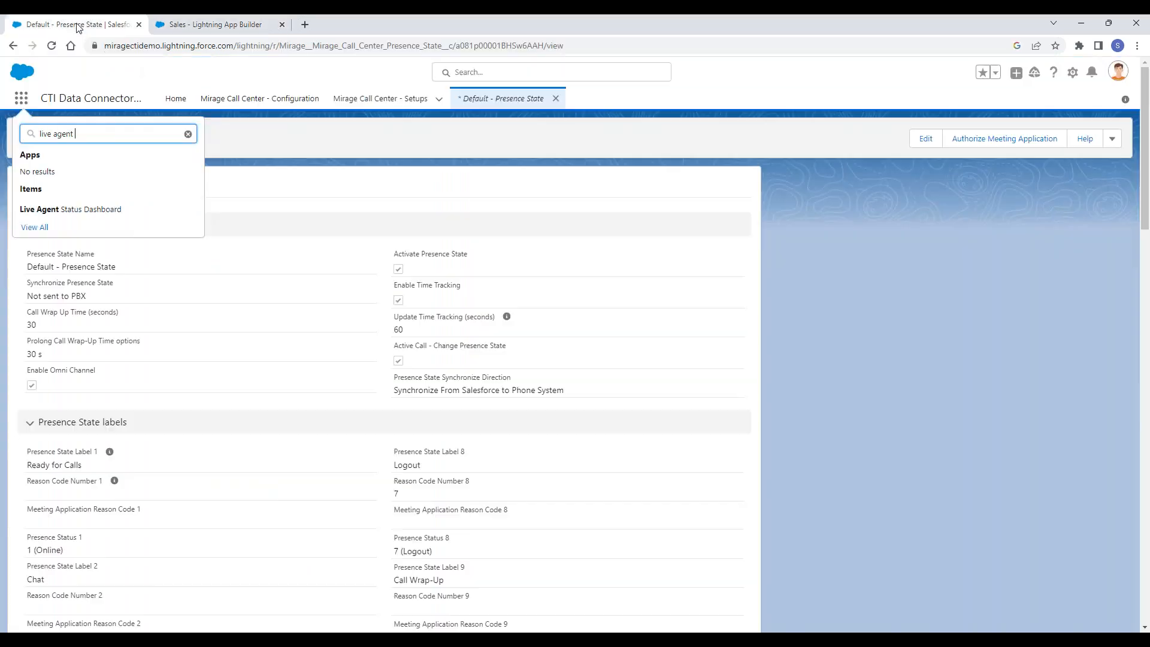
pyautogui.press('BackSpace')
pyautogui.press('BackSpace')
pyautogui.press('BackSpace')
pyautogui.press('BackSpace')
pyautogui.press('BackSpace')
pyautogui.press('BackSpace')
pyautogui.press('BackSpace')
pyautogui.press('BackSpace')
pyautogui.press('BackSpace')
pyautogui.press('BackSpace')
pyautogui.write('sa')
pyautogui.click(55, 178)
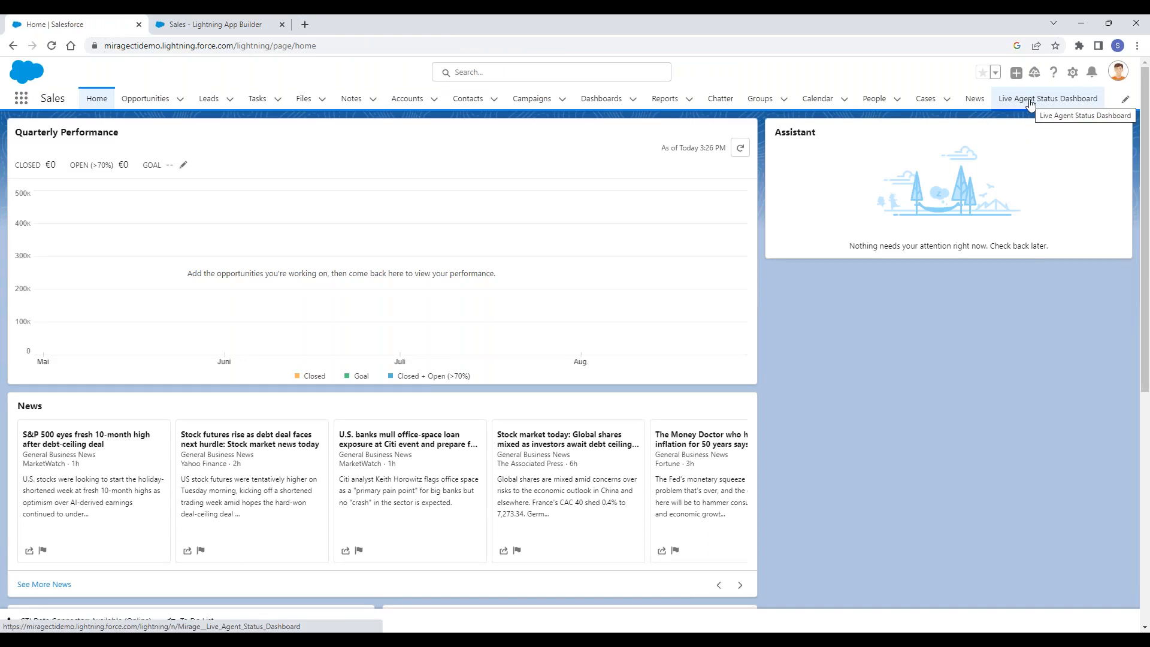
# - Try to move Live Agent Status Dashboard higher among the Sales app's selected navigation items, and return to the Sales home page
pyautogui.click(209, 24)
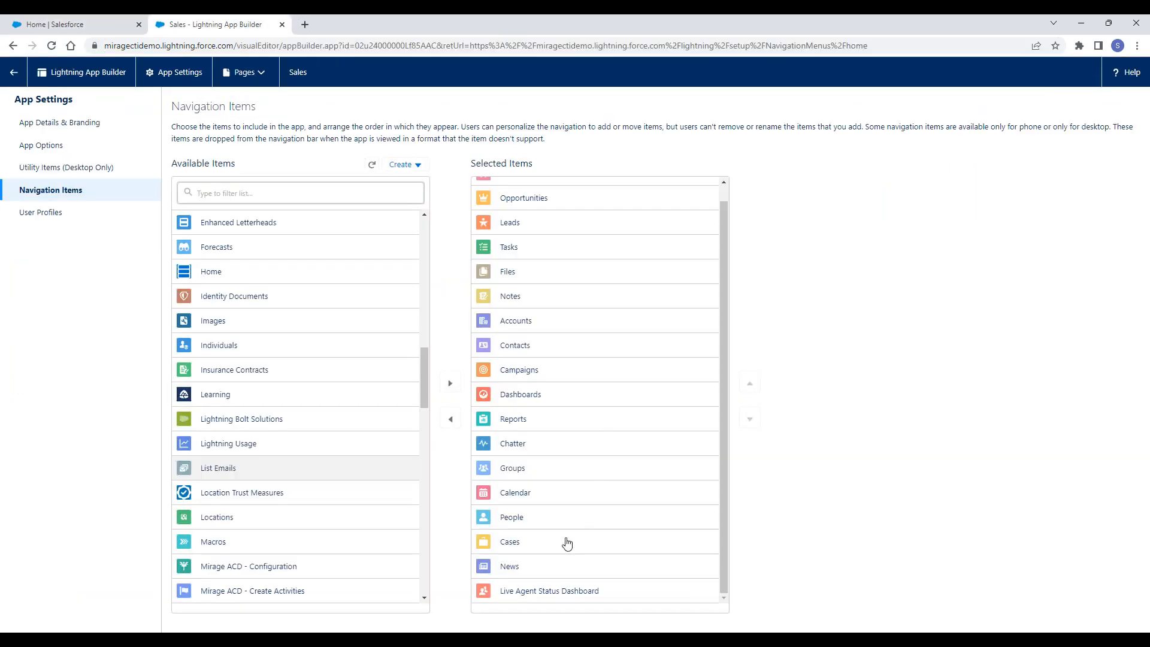
pyautogui.moveTo(550, 591); pyautogui.dragTo(568, 373)
pyautogui.scroll(1, 599, 323)
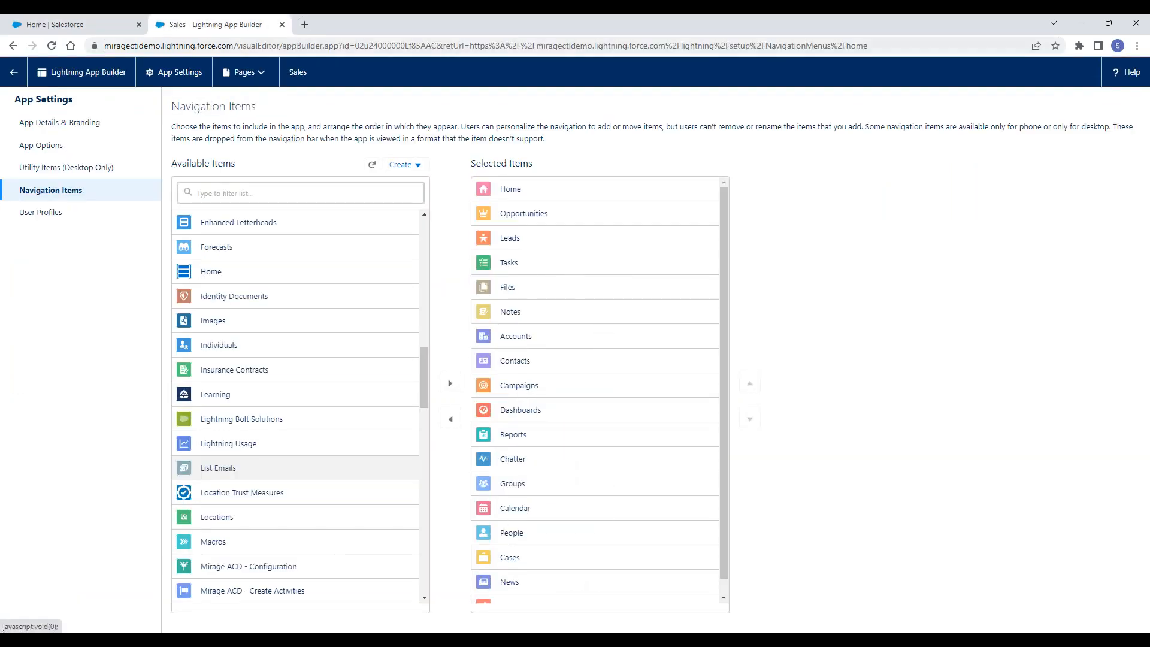
pyautogui.click(60, 24)
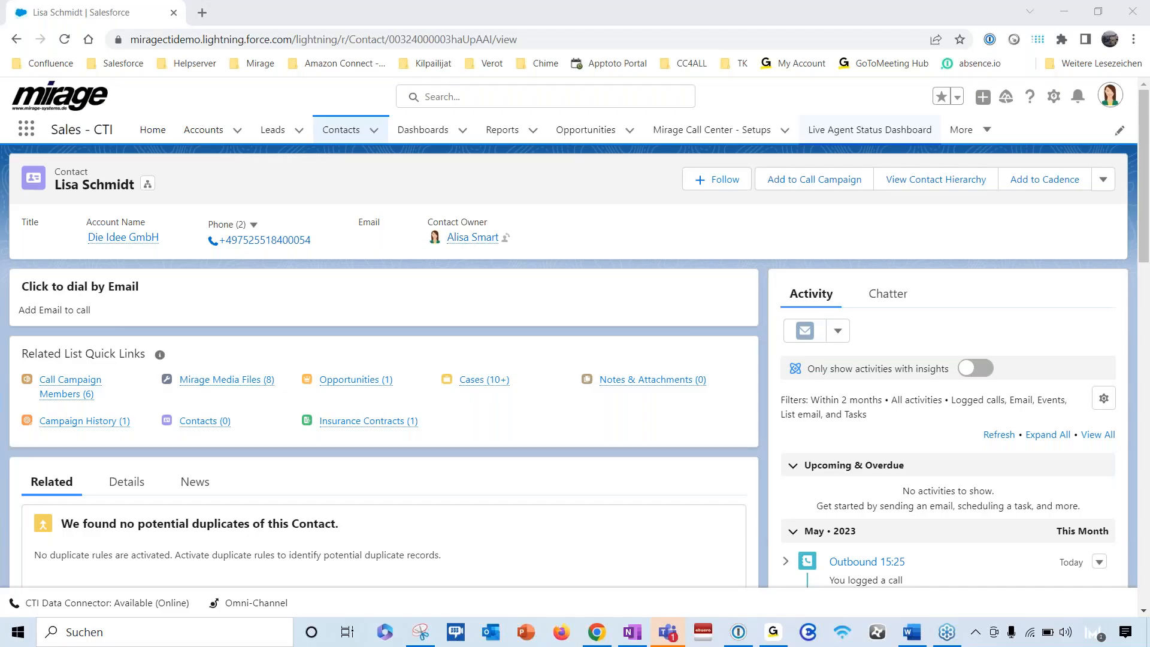
# - View the Live Agent Status Dashboard in the Sales - CTI app, and reopen the recent contact record from global search
pyautogui.click(820, 131)
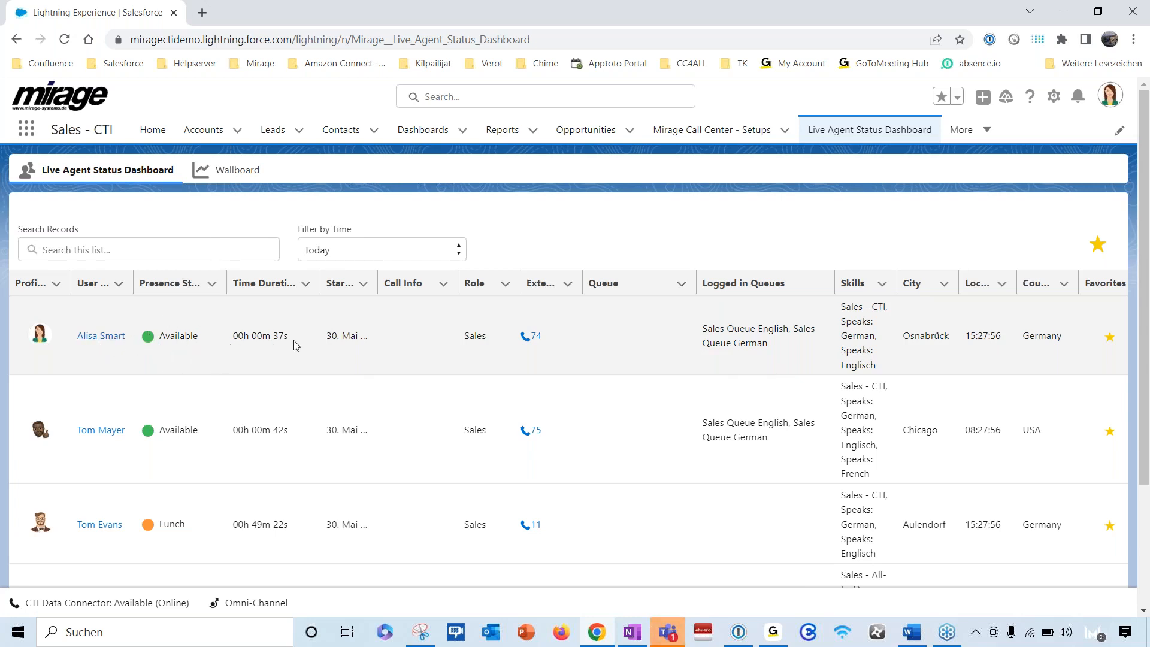
pyautogui.click(449, 98)
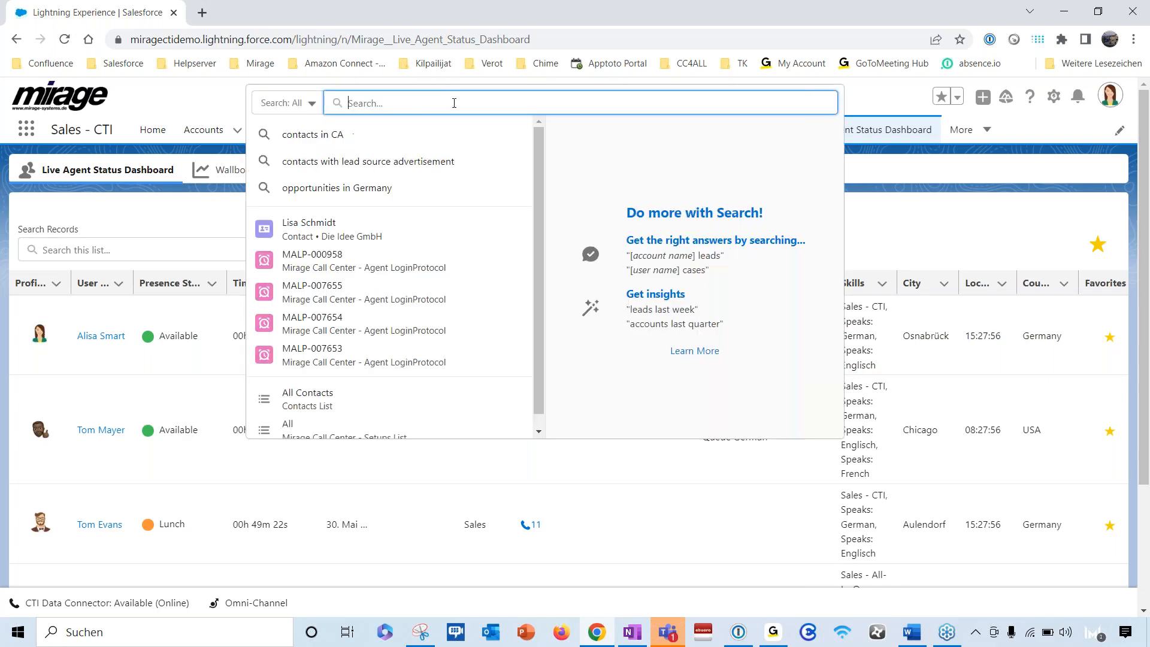
pyautogui.click(336, 230)
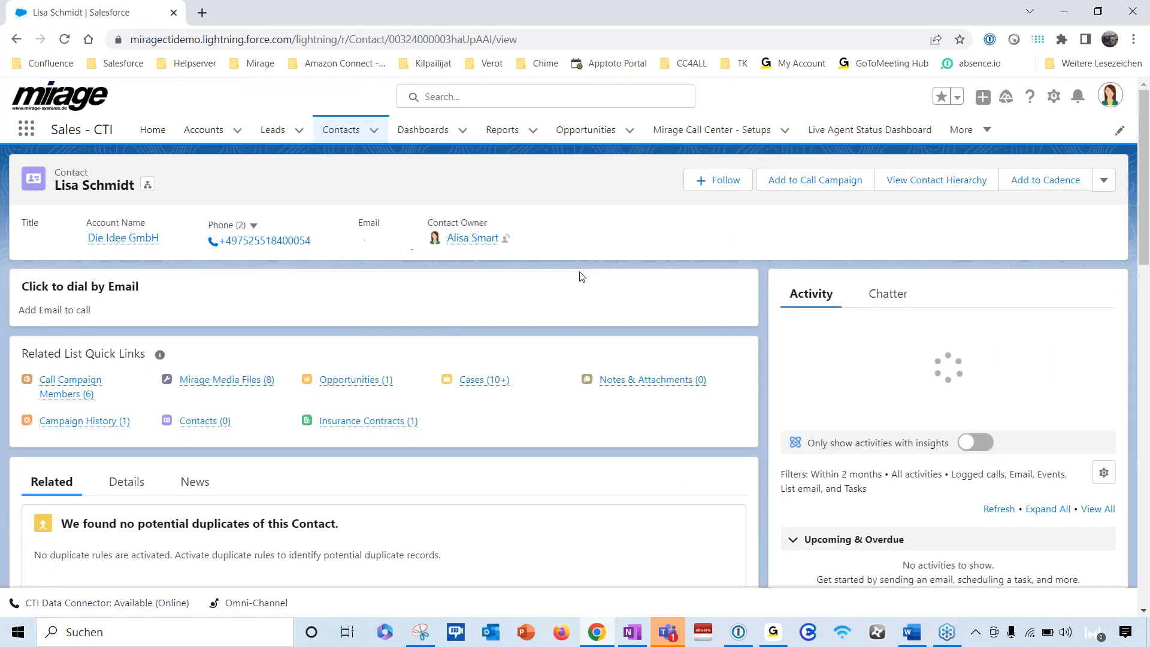
# - Call the contact's mobile number from the record's phone list and accept the Teams callback as an audio call
pyautogui.click(253, 226)
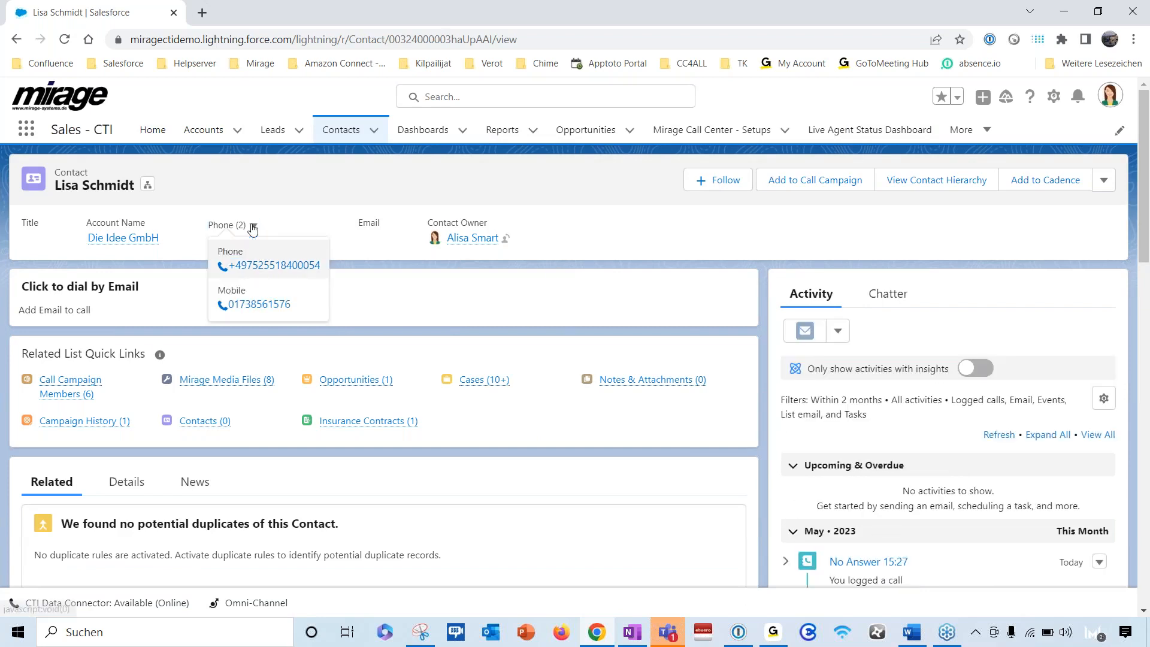
pyautogui.click(259, 307)
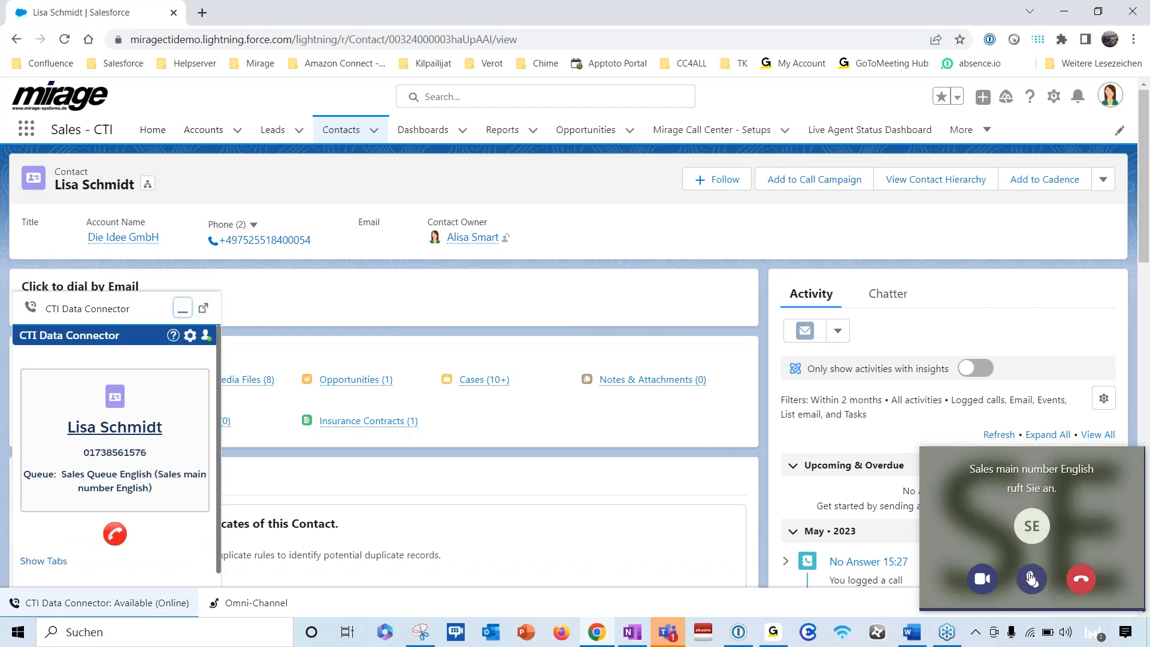
pyautogui.click(1031, 579)
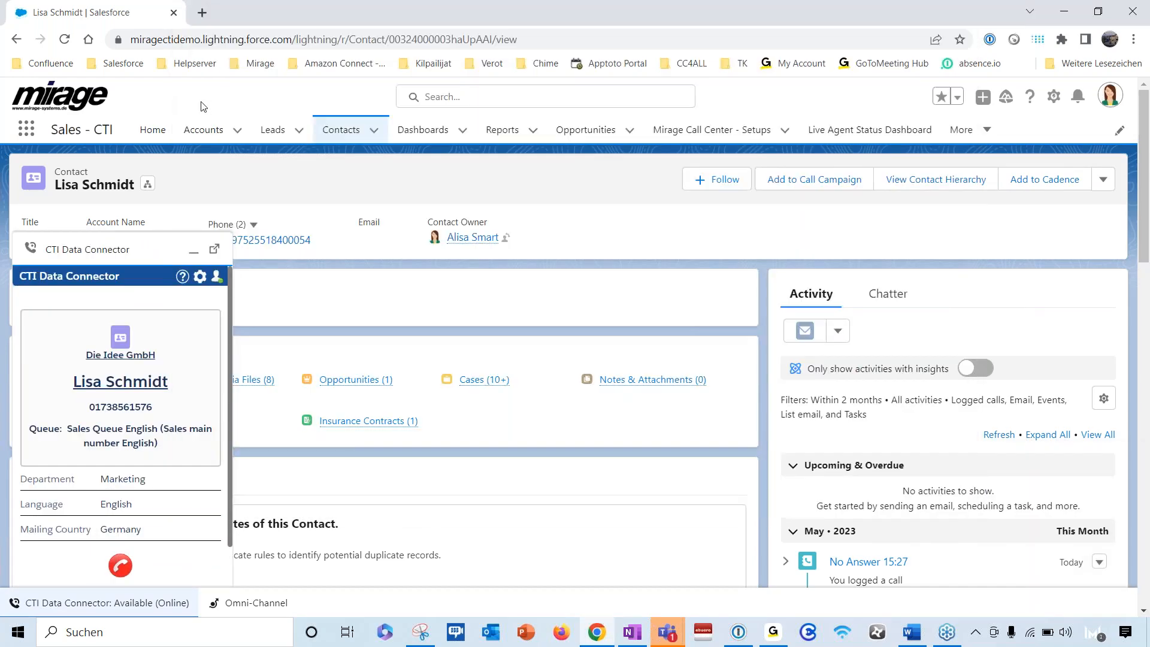
# - Return to the Live Agent Status Dashboard, minimize the CTI Data Connector and highlight the queue of the first agent's outgoing call
pyautogui.click(831, 139)
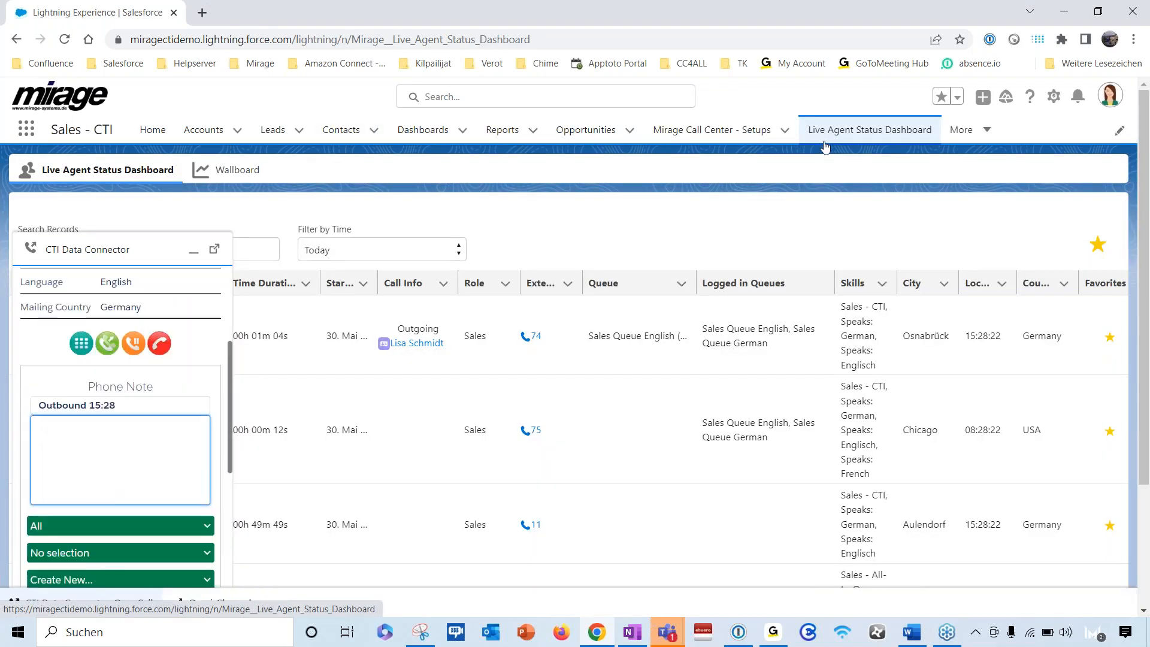
pyautogui.click(194, 254)
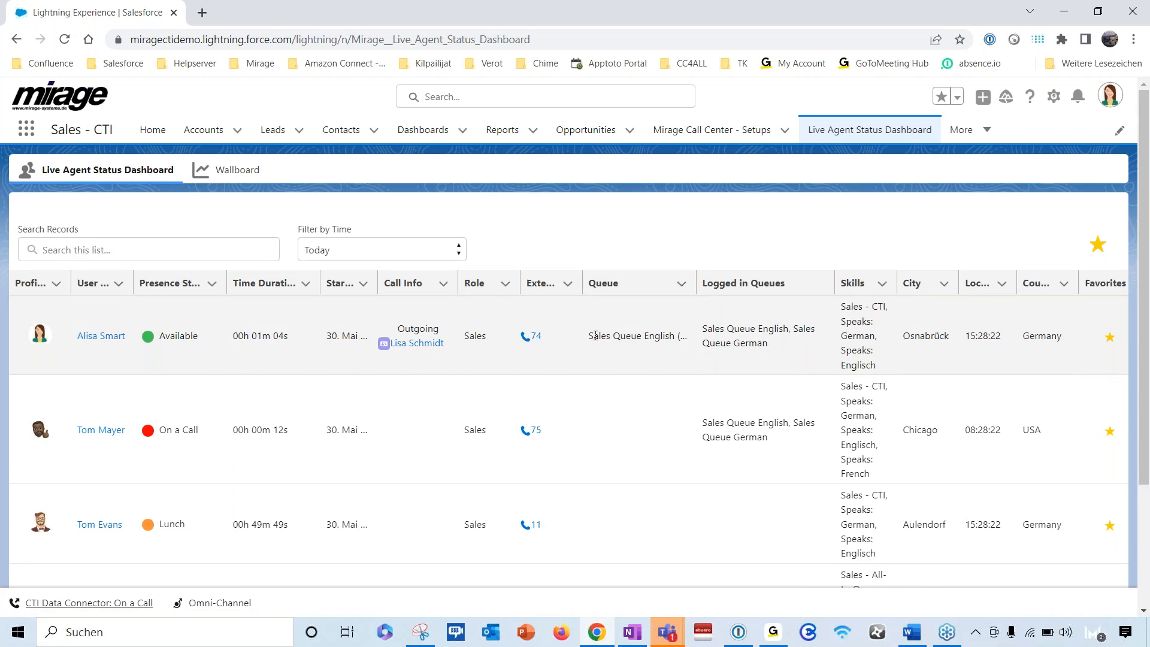
pyautogui.moveTo(590, 336); pyautogui.dragTo(679, 348)
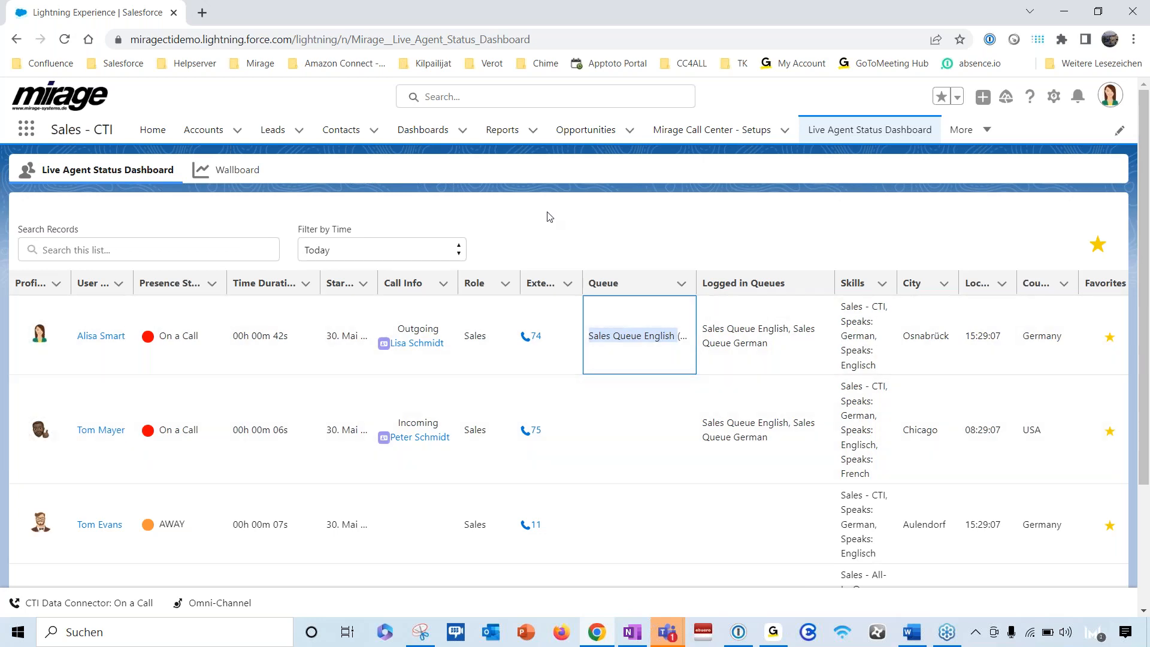
# - Open the Wallboard and examine the call, inbound, outbound and average talk time figures
pyautogui.click(218, 170)
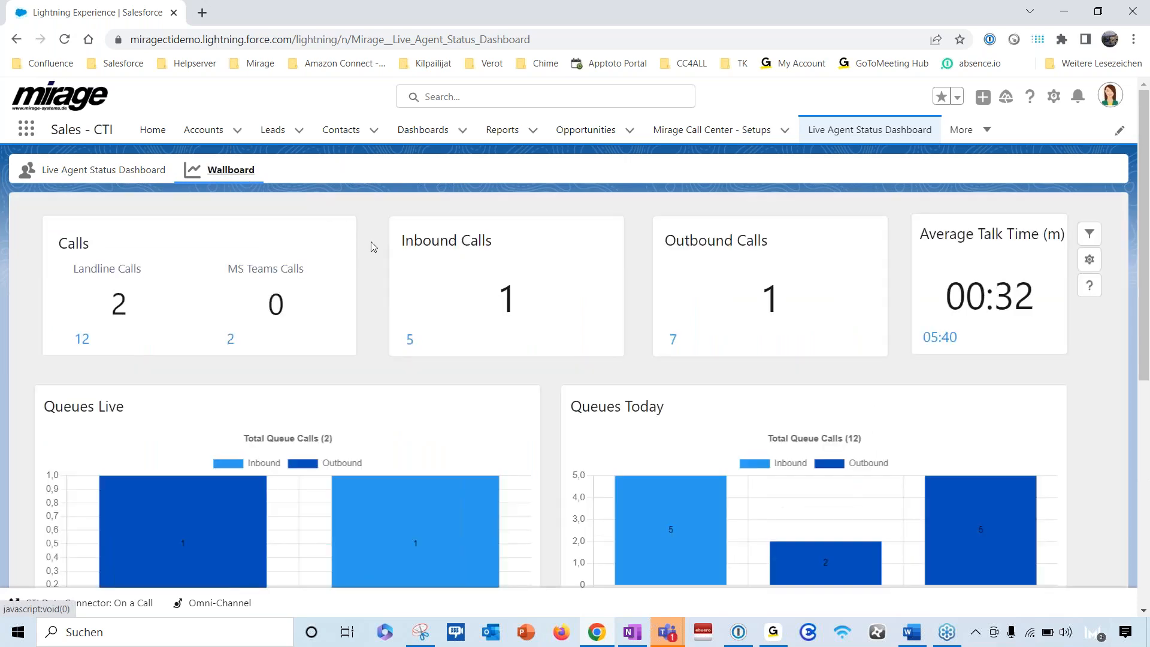
pyautogui.scroll(-1, 373, 246)
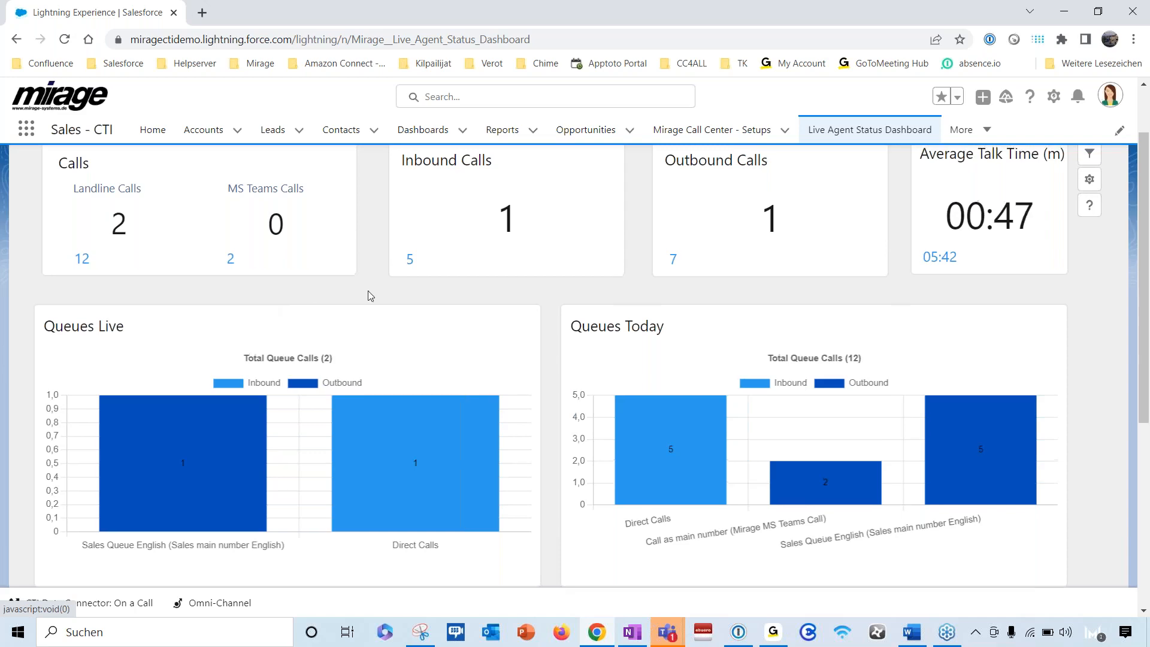
pyautogui.scroll(3, 371, 296)
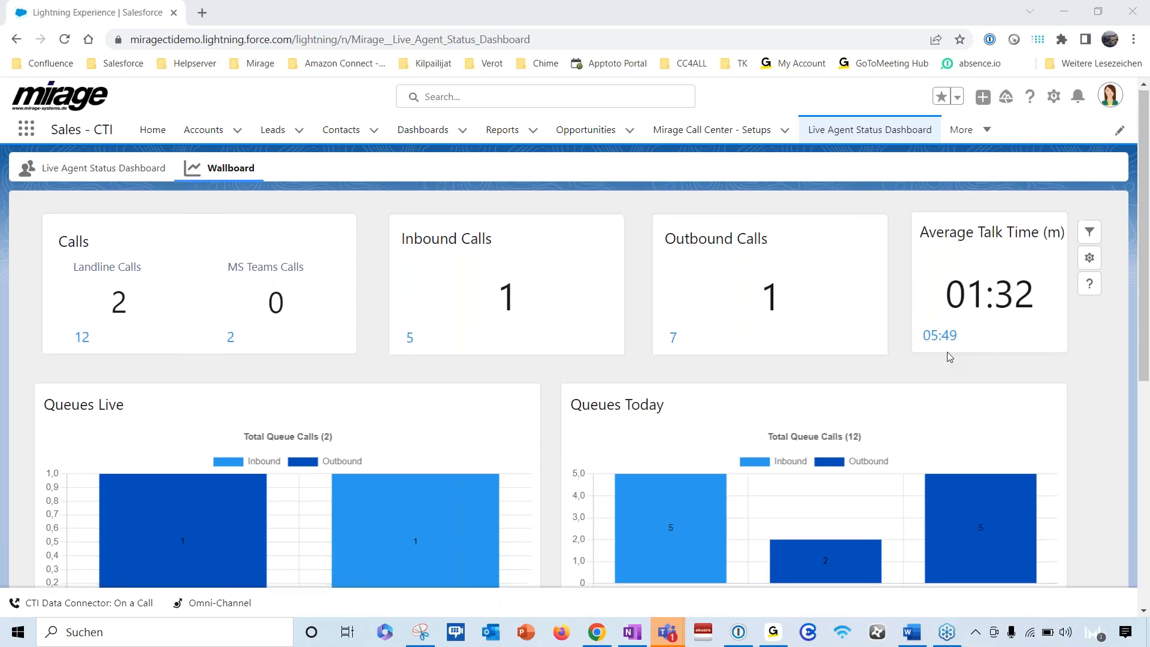
# - Inspect the bars for Sales Queue English and Direct Calls in the Queues Live chart
pyautogui.scroll(-3, 948, 353)
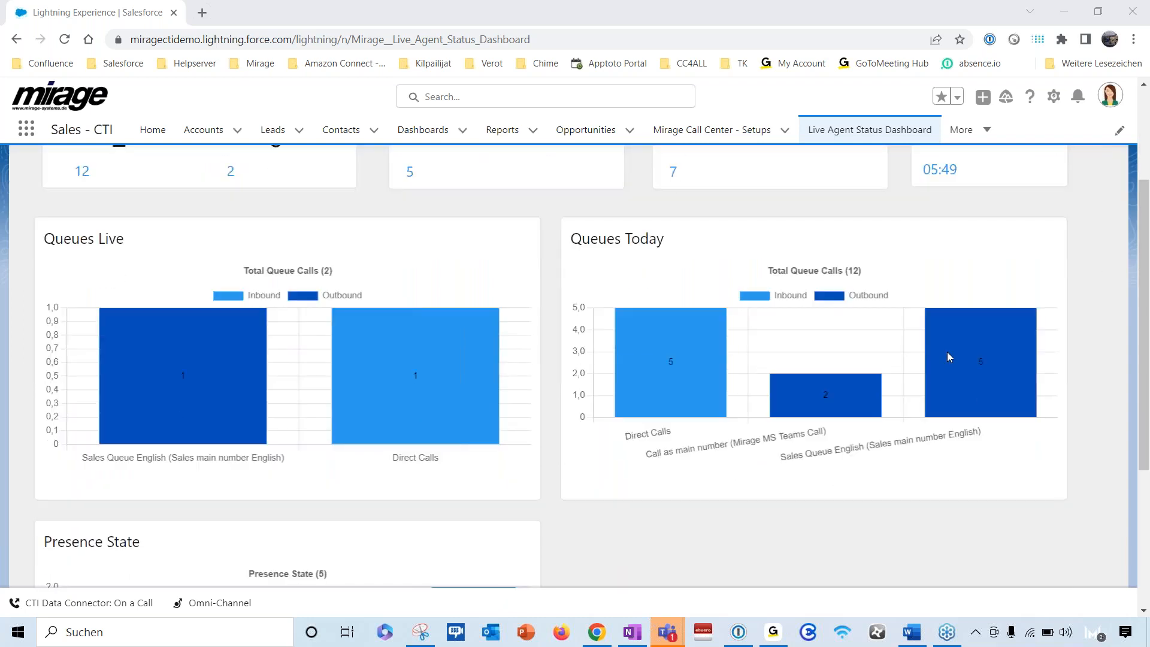
pyautogui.scroll(-1, 947, 351)
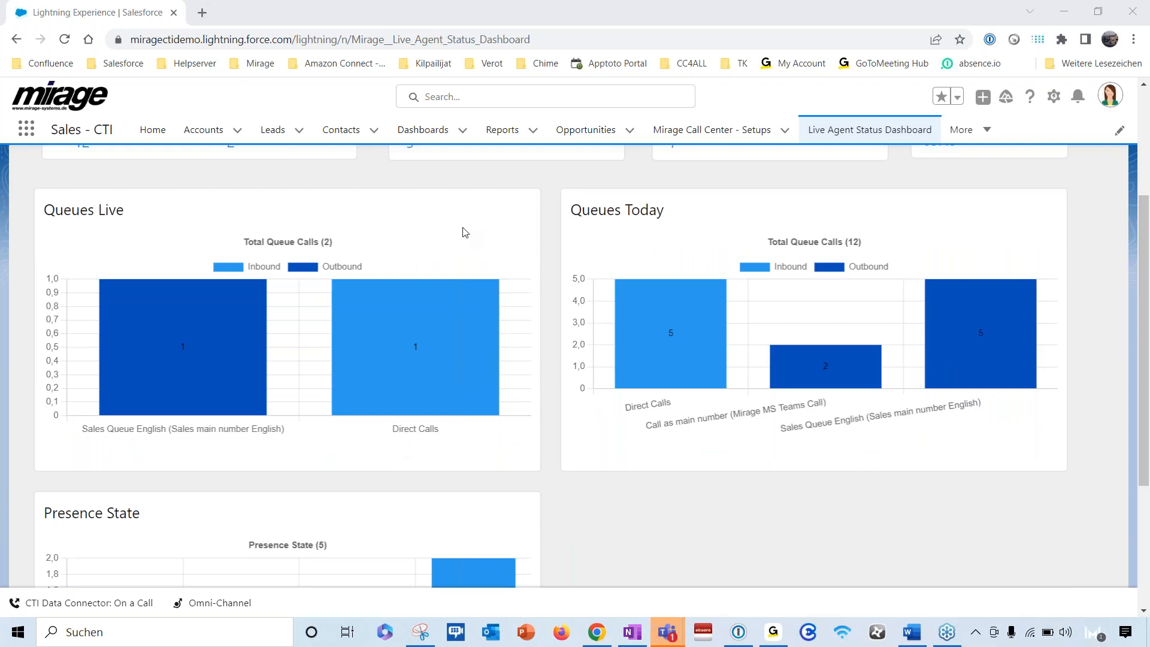
pyautogui.moveTo(113, 330)
pyautogui.moveTo(382, 351)
pyautogui.moveTo(378, 328)
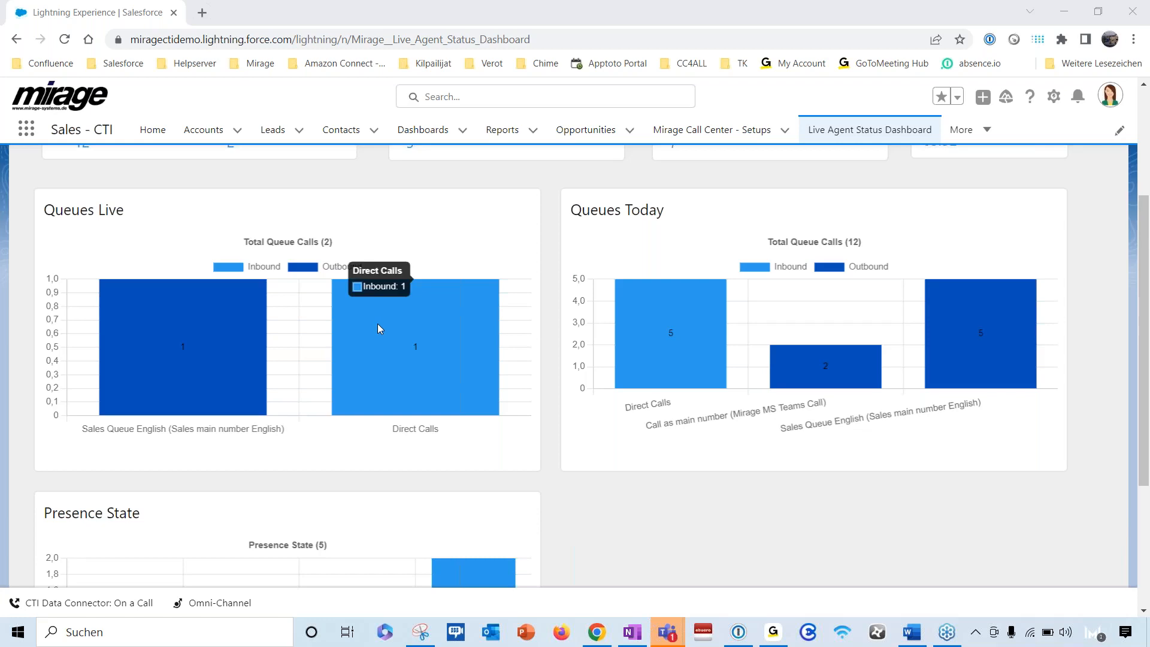
pyautogui.moveTo(160, 355)
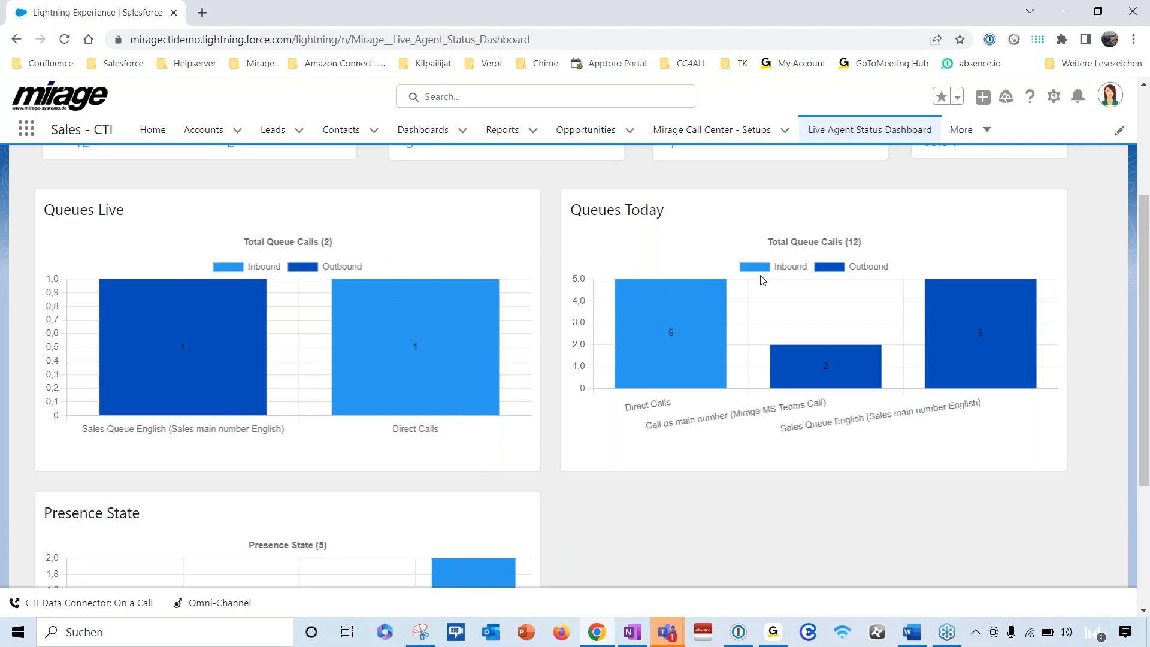
# - Inspect the Direct Calls, Mirage MS Teams Call and Sales Queue English bars in the Queues Today chart
pyautogui.scroll(-1, 684, 408)
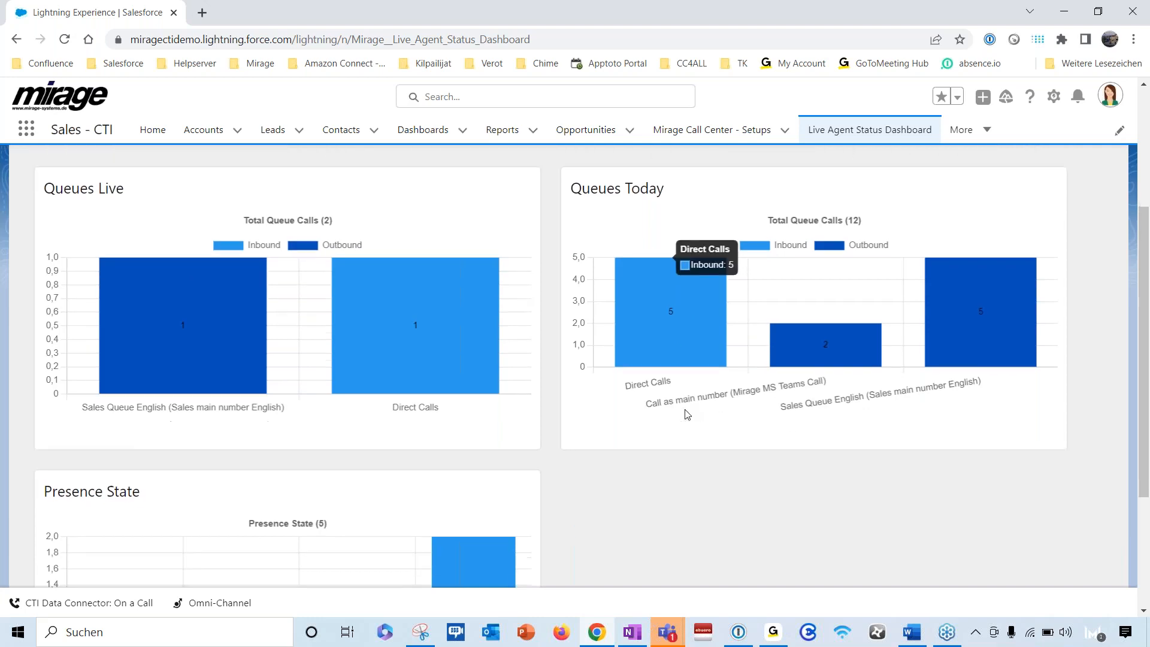
pyautogui.scroll(-1, 687, 414)
pyautogui.scroll(1, 687, 414)
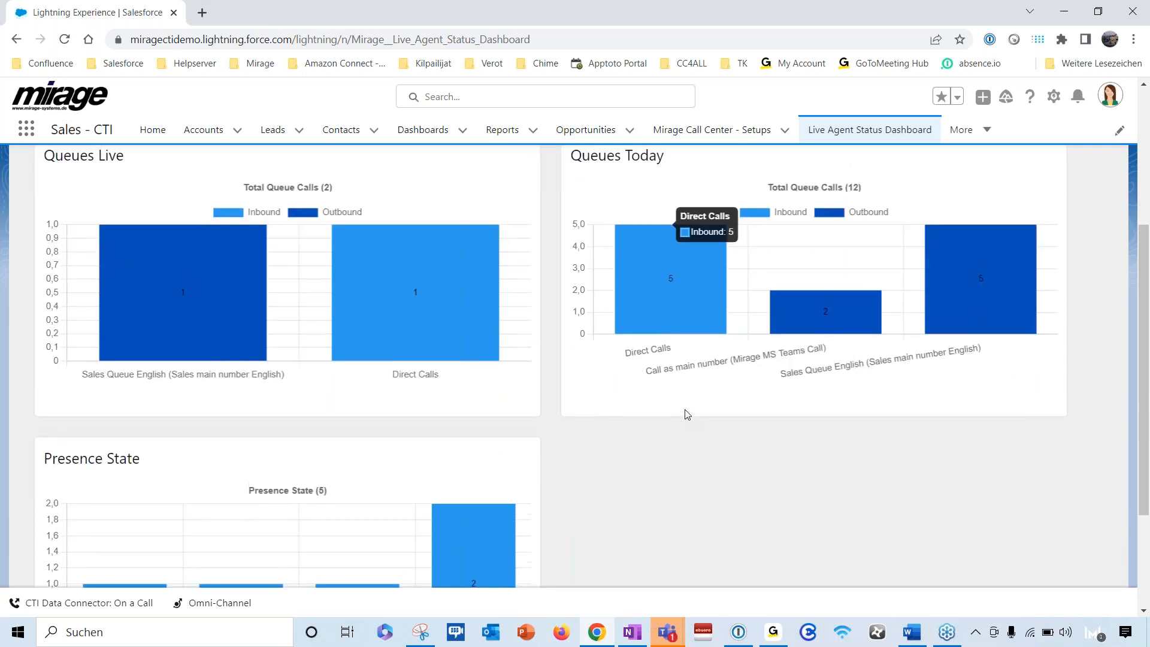
pyautogui.moveTo(804, 331)
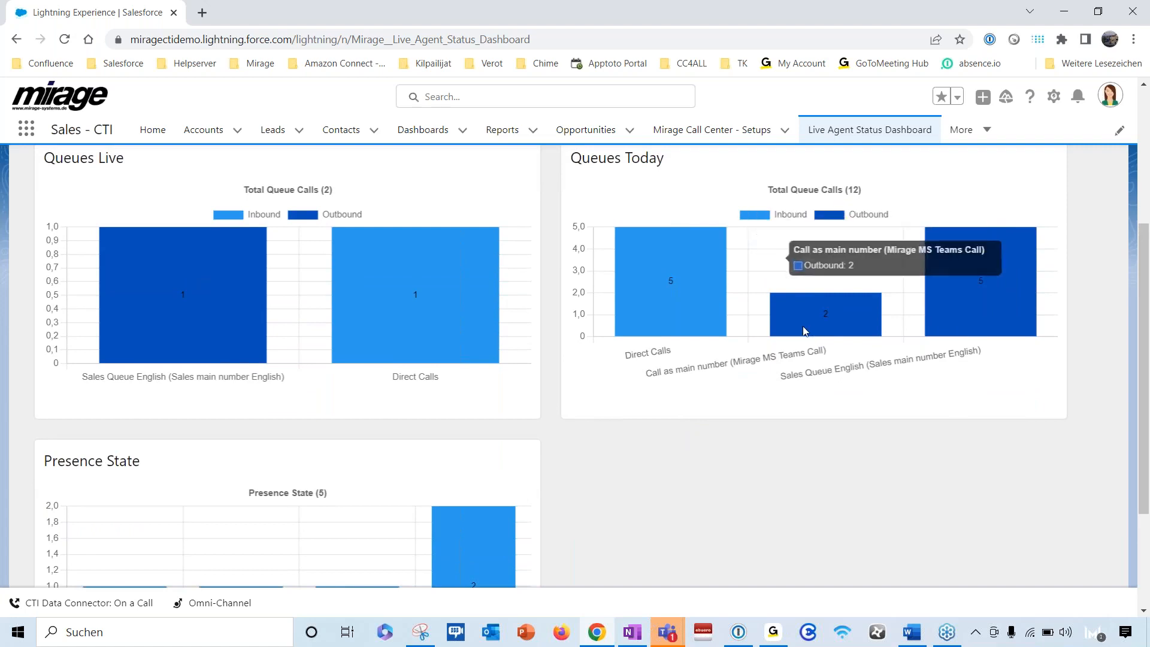
pyautogui.moveTo(638, 312)
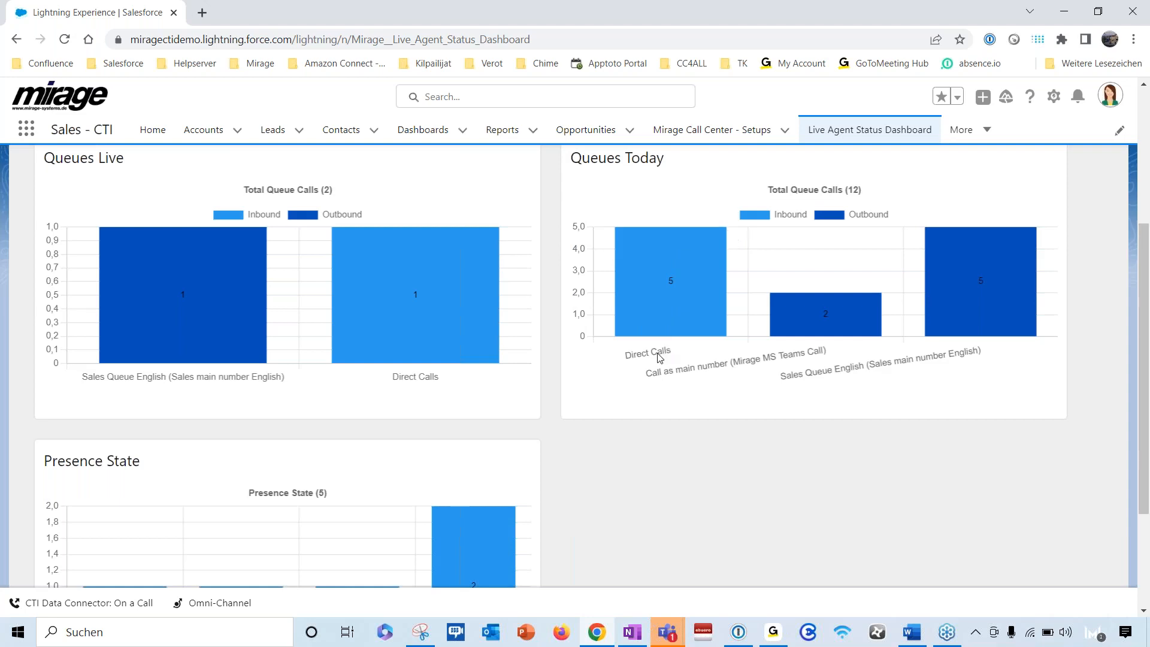
pyautogui.moveTo(672, 284)
pyautogui.moveTo(961, 296)
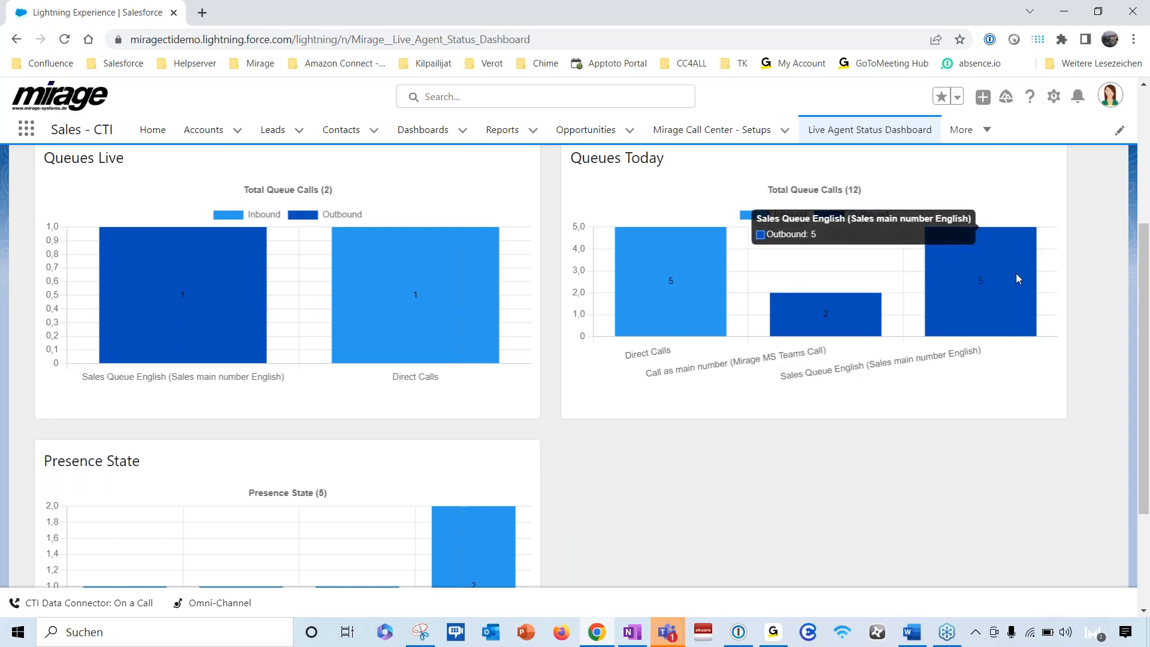
# - Inspect the Available, Do Not Disturb and On a Call bars in the Presence State chart
pyautogui.scroll(-3, 540, 419)
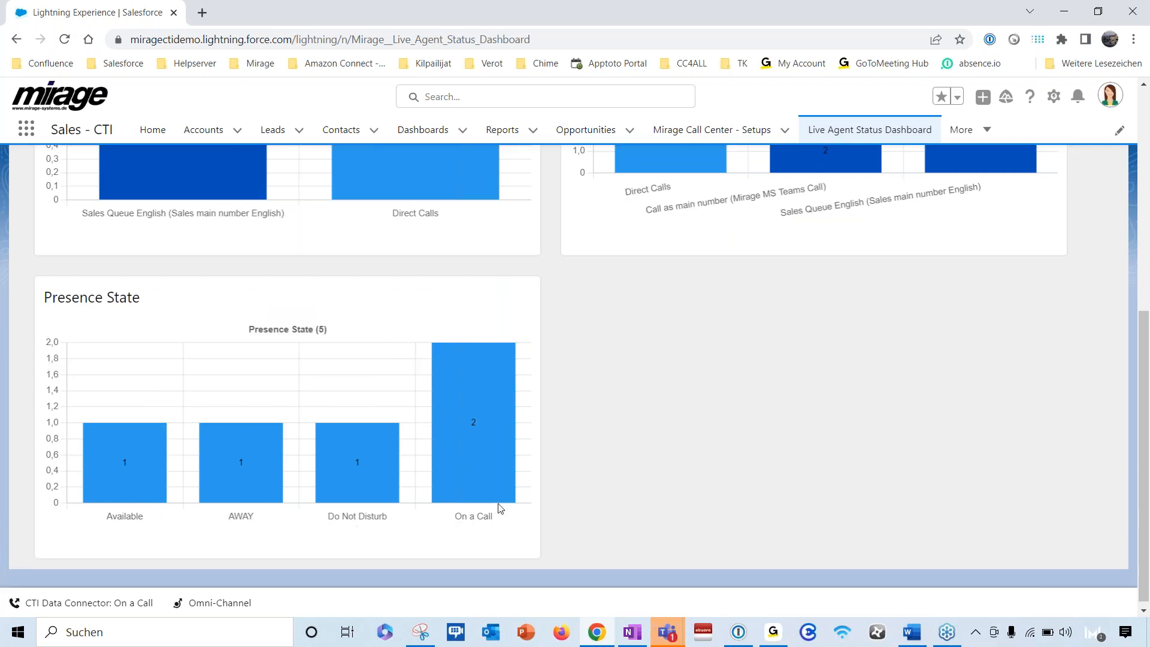
pyautogui.moveTo(125, 449)
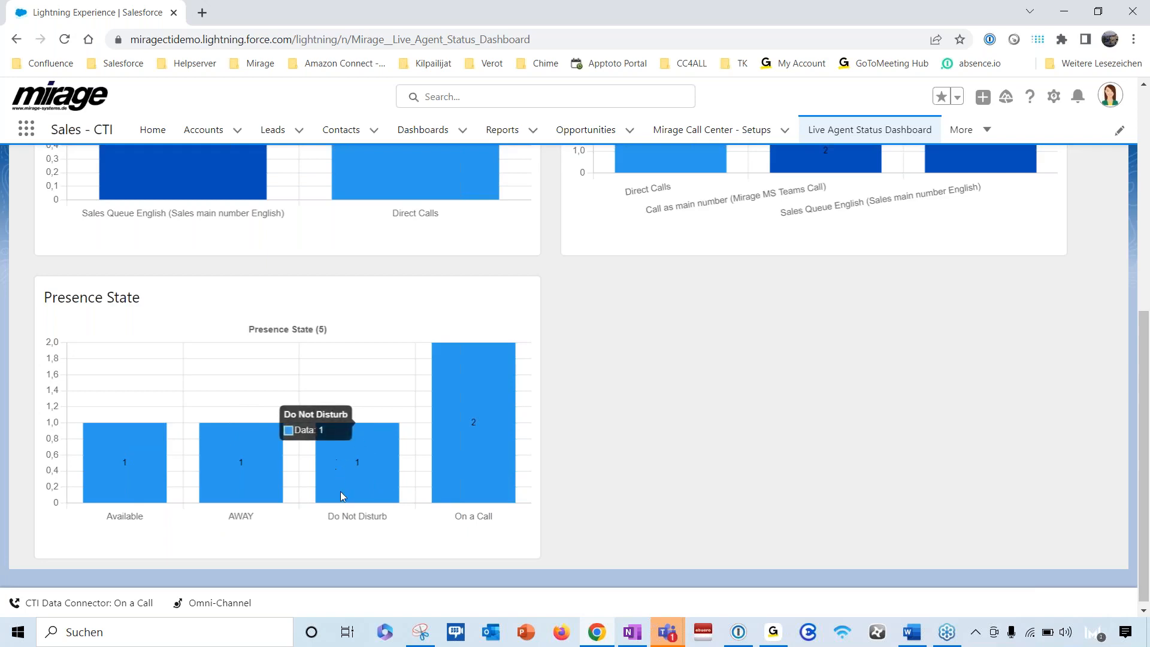
pyautogui.moveTo(478, 421)
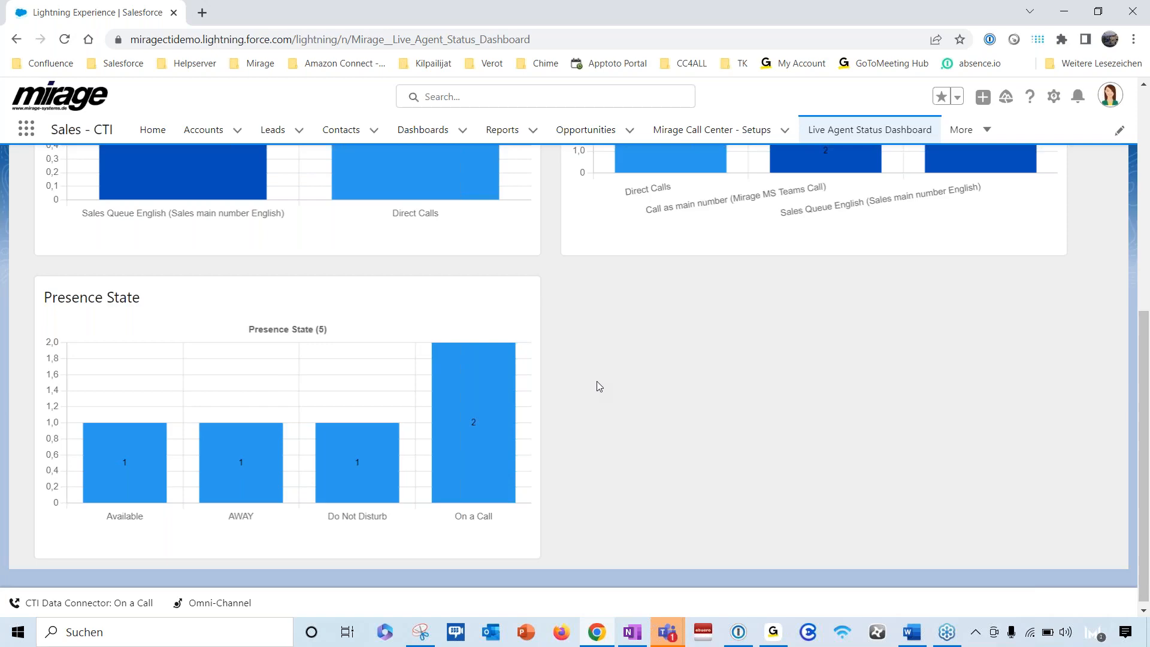
# - Return from the Wallboard to the agent list of the Live Agent Status Dashboard
pyautogui.scroll(2, 597, 381)
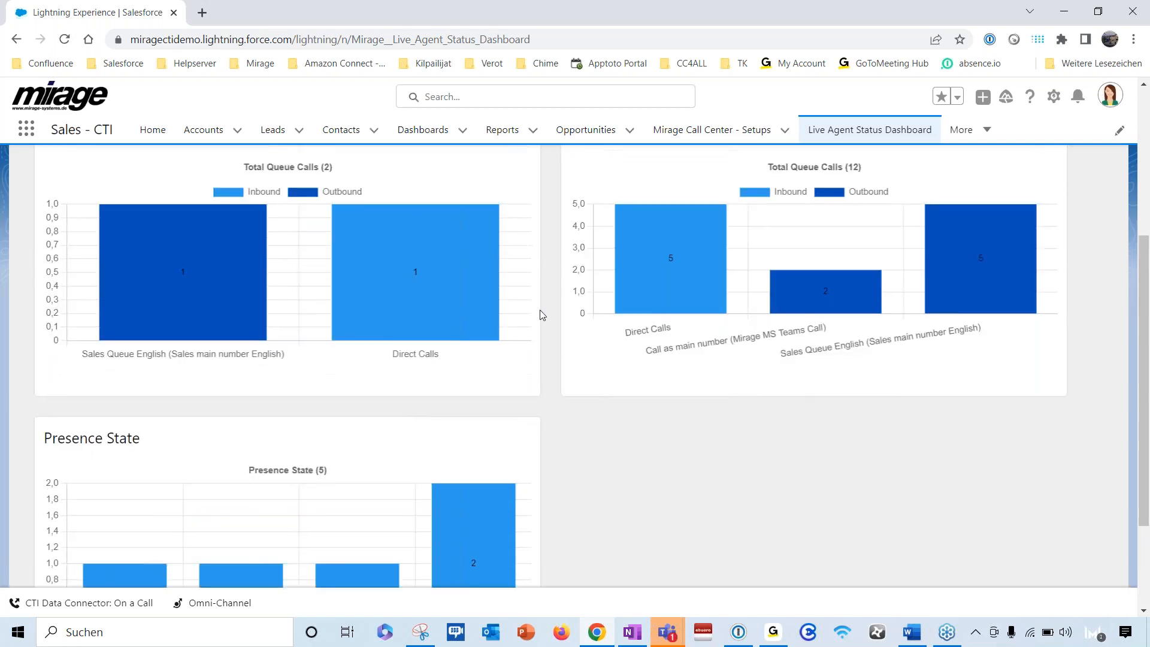
pyautogui.scroll(4, 547, 305)
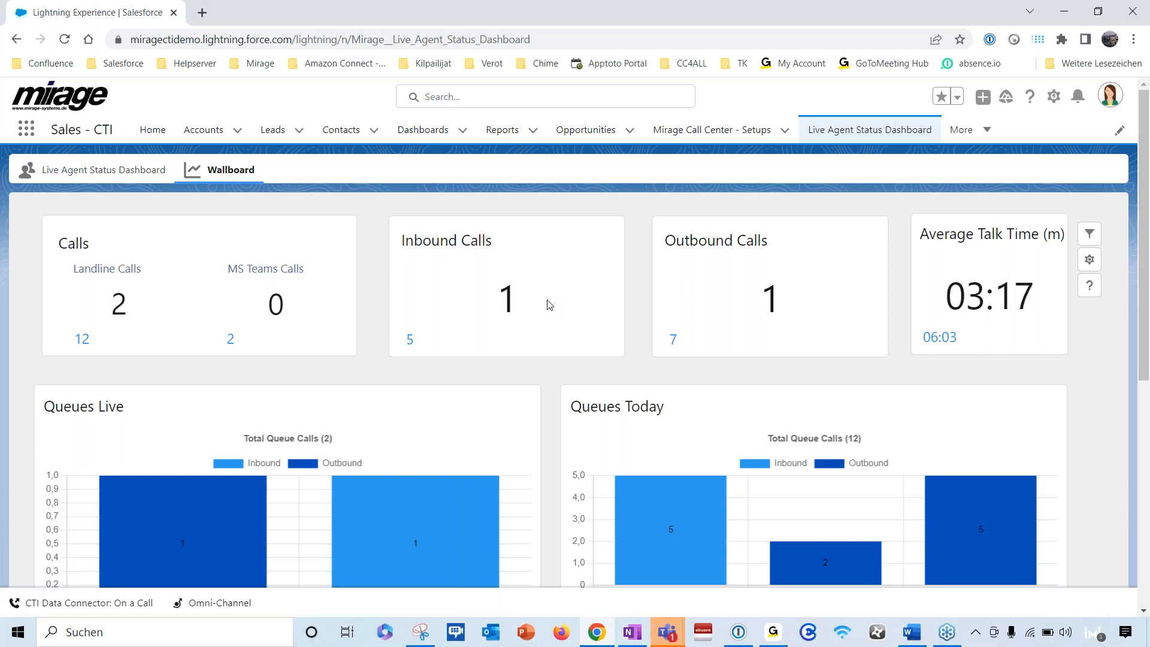
pyautogui.click(103, 177)
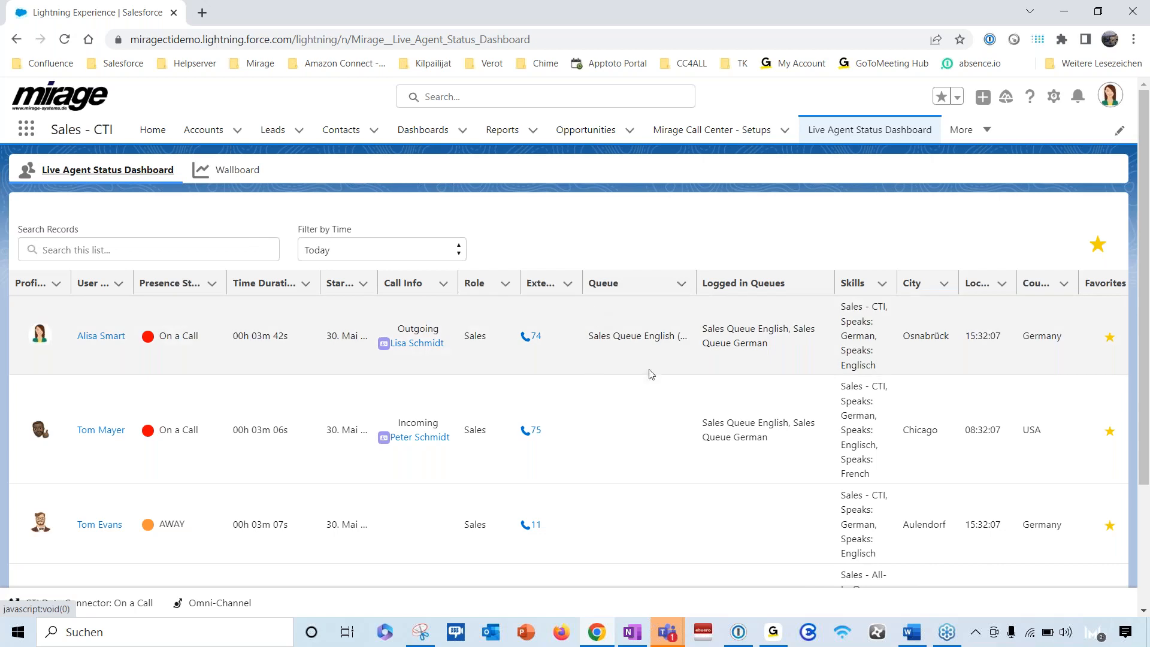
# - Open the CTI Data Connector and hang up the active outgoing call
pyautogui.click(80, 616)
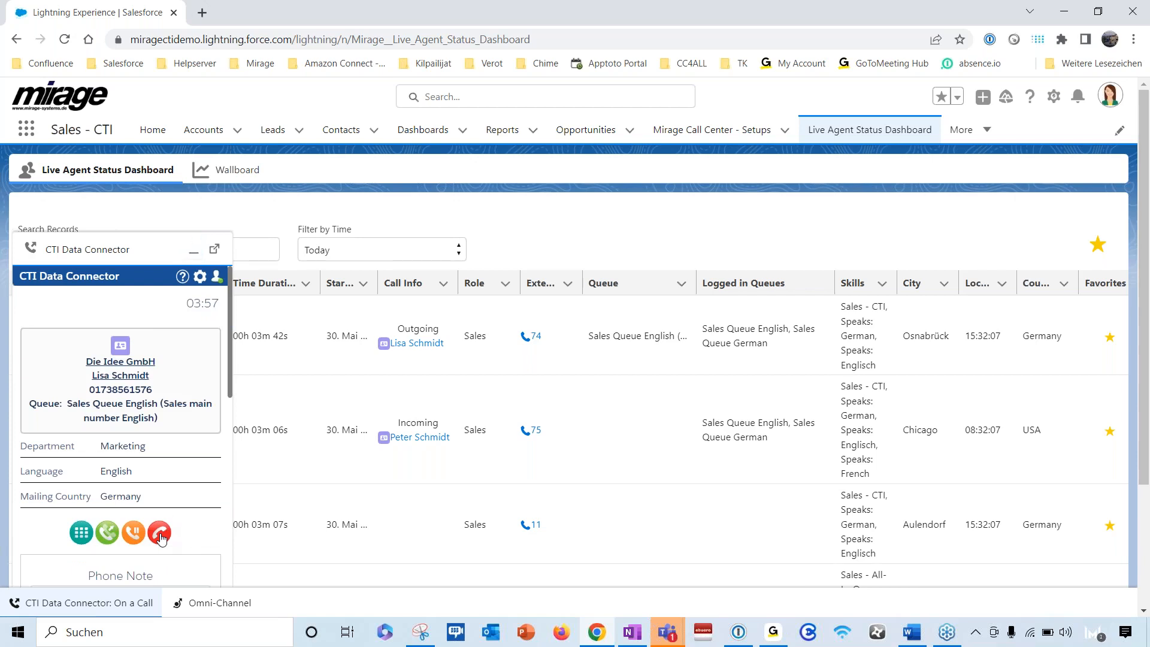
pyautogui.click(159, 534)
pyautogui.scroll(-3, 122, 426)
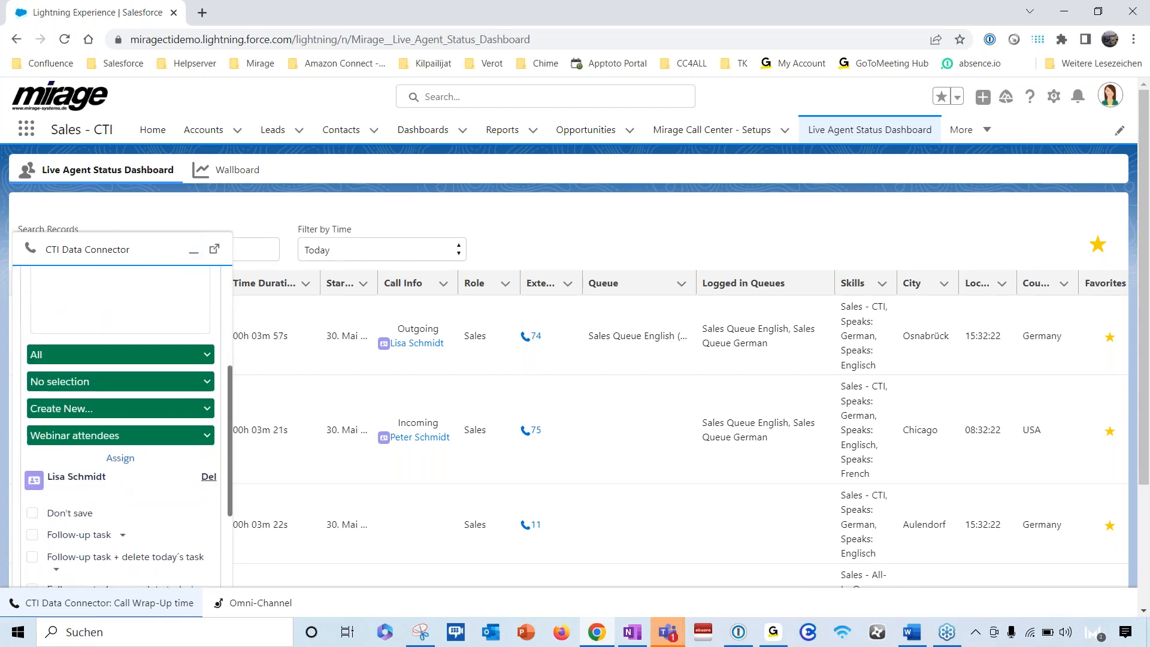
pyautogui.scroll(3, 63, 393)
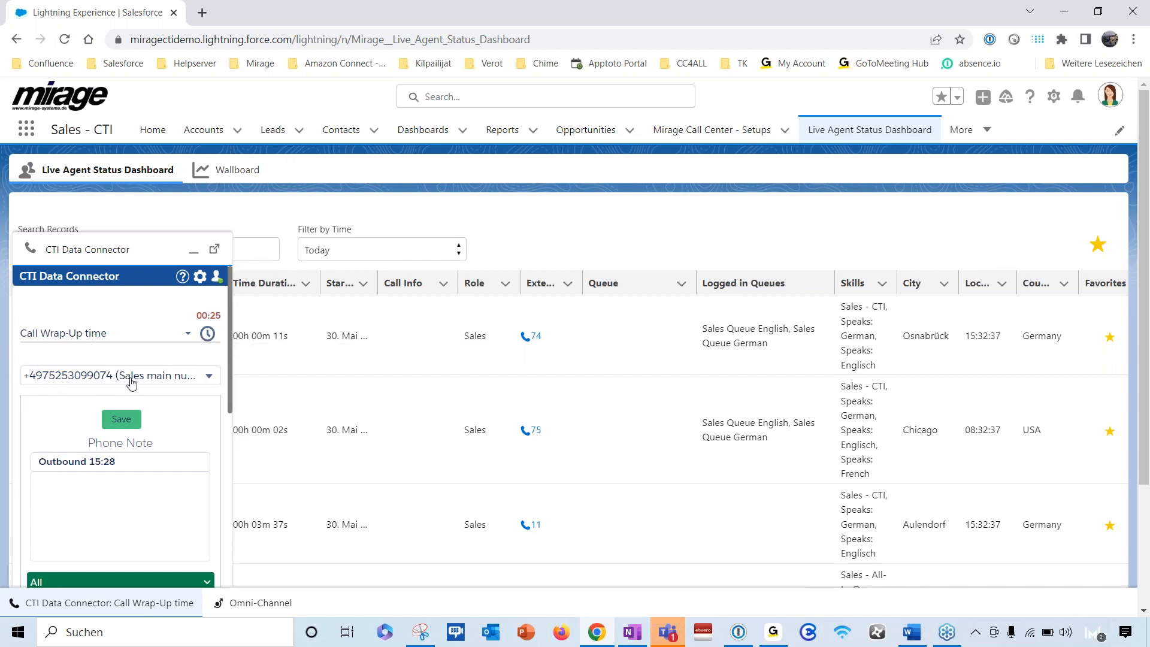
# - Switch the outgoing caller number to the second sales main number and finally to Call as main number
pyautogui.click(208, 378)
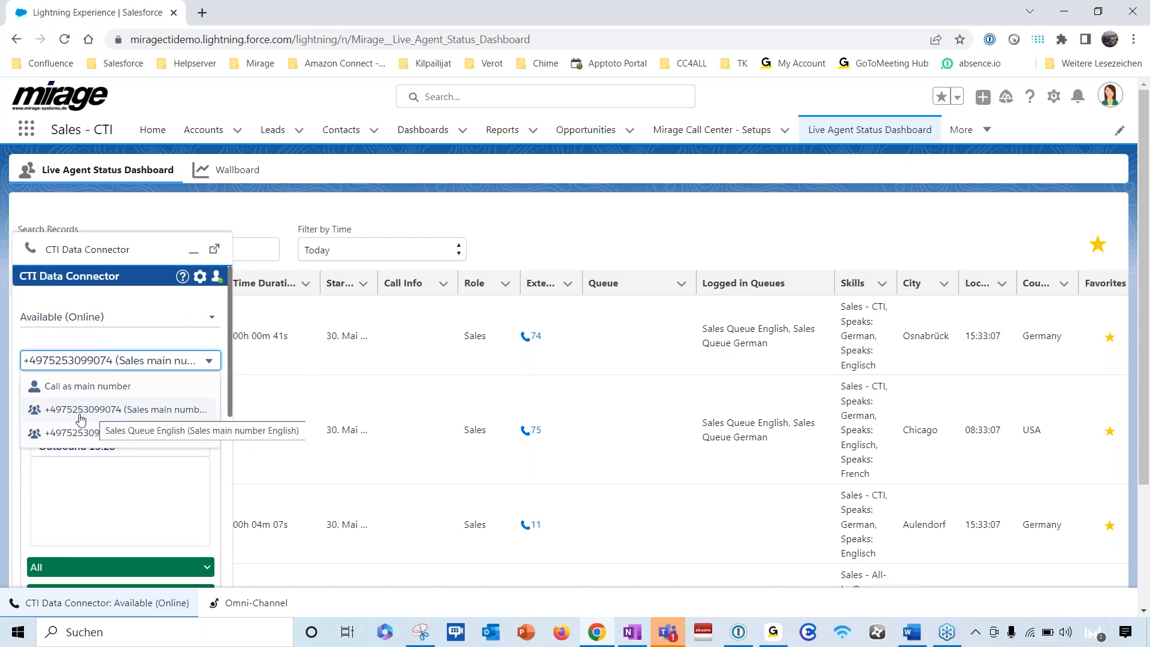
pyautogui.click(80, 432)
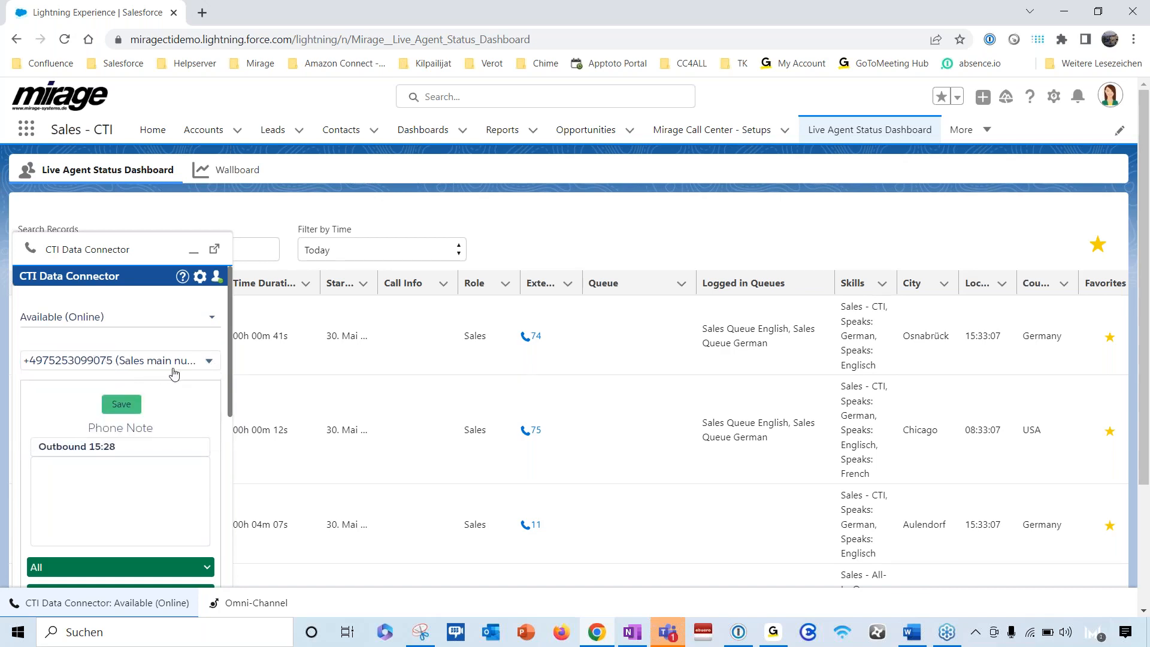
pyautogui.click(204, 367)
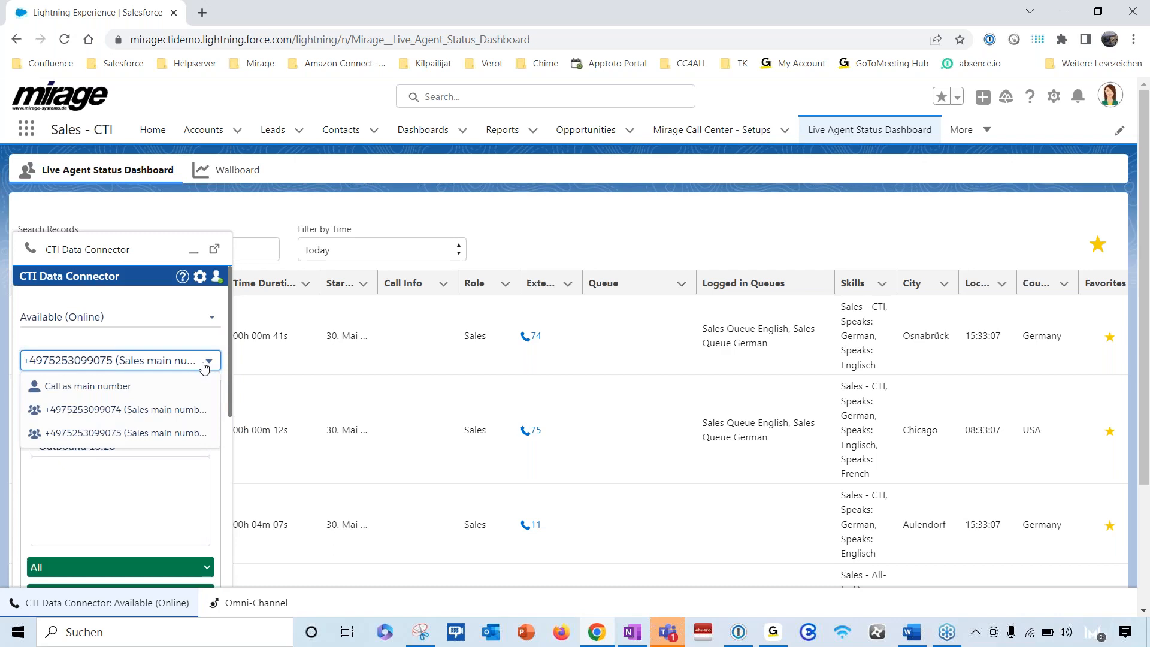
pyautogui.click(139, 388)
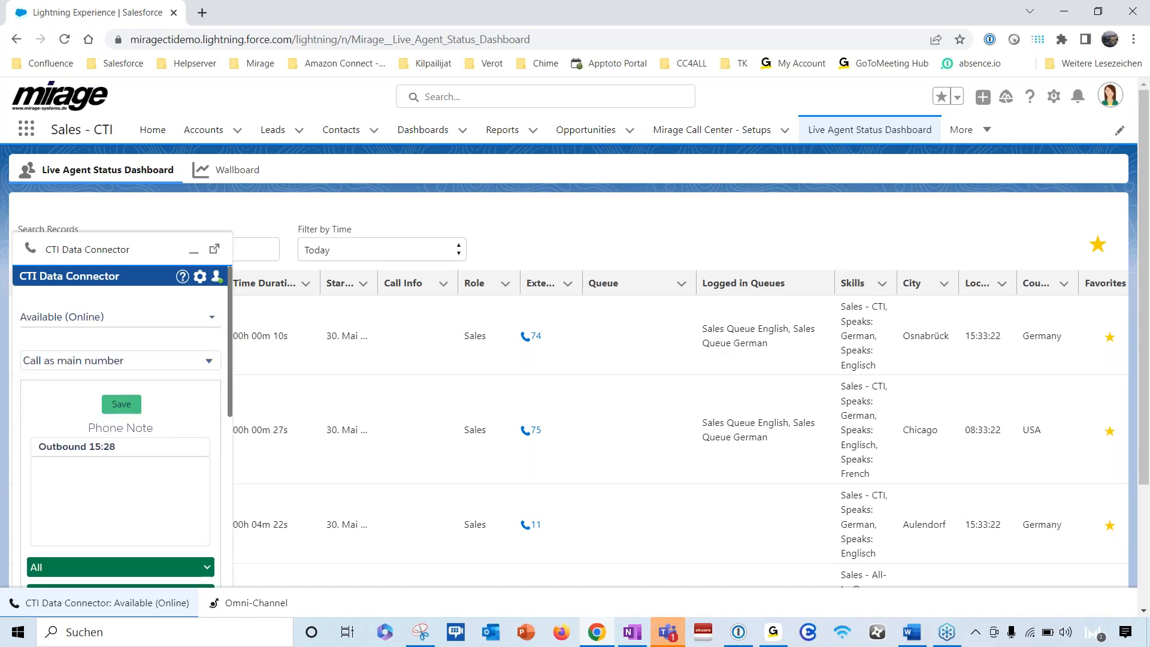
# - Close the call's phone note with Don't save and choose the time-based Next Action for the Webinar attendees call
pyautogui.scroll(-6, 32, 388)
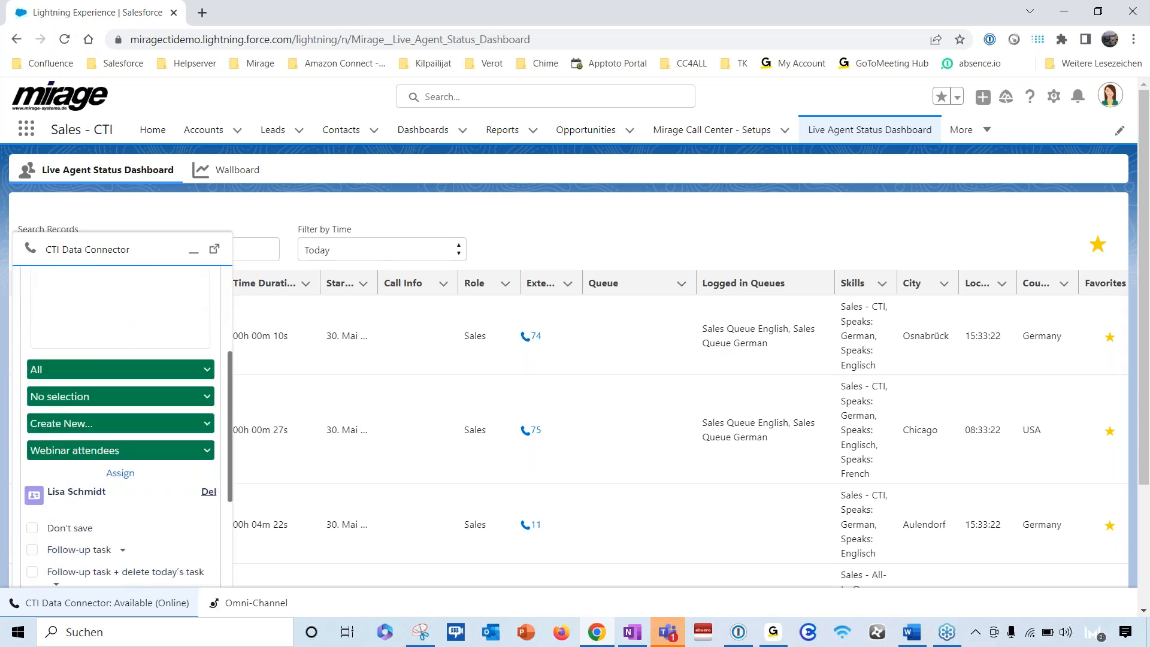
pyautogui.click(30, 384)
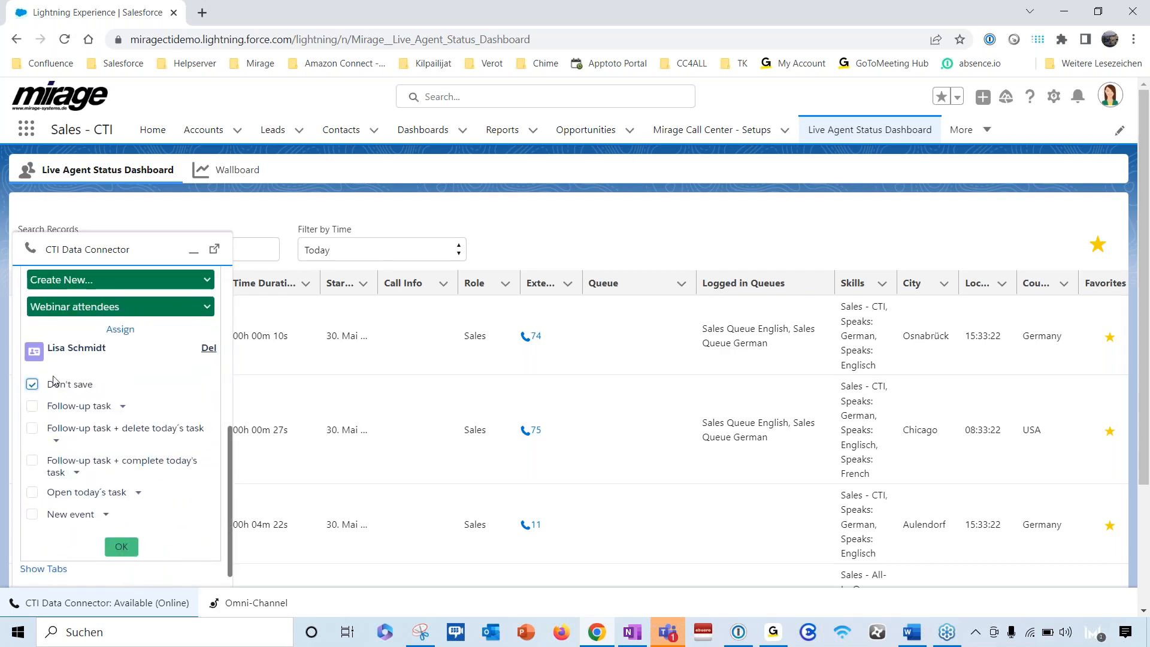
pyautogui.click(122, 547)
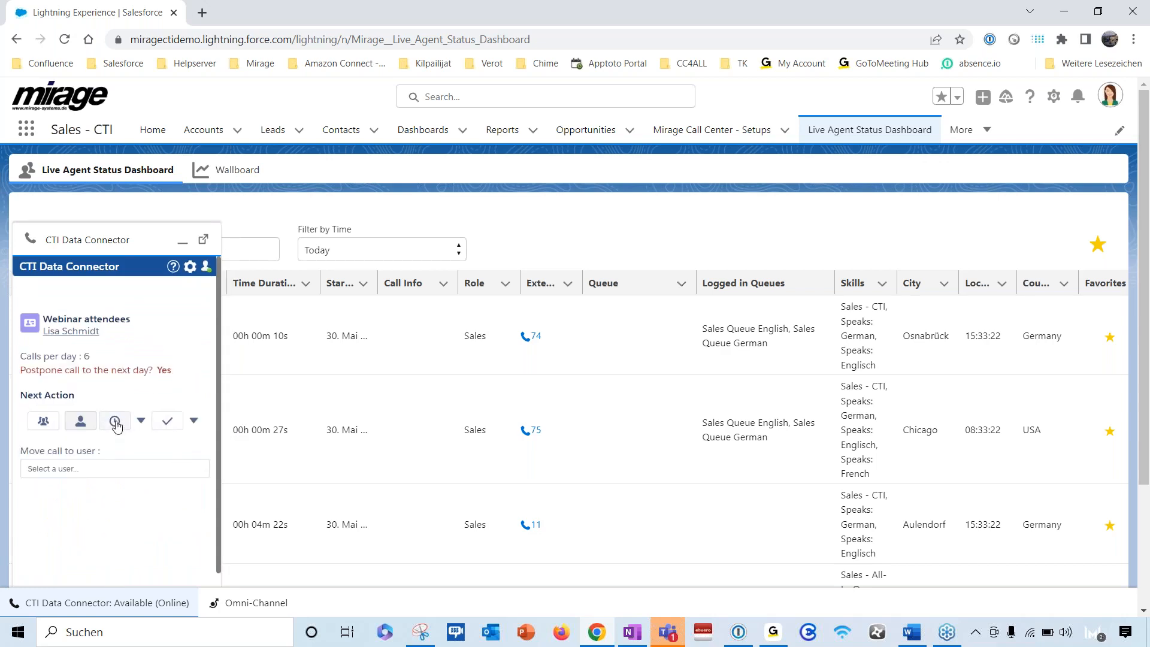
pyautogui.click(115, 421)
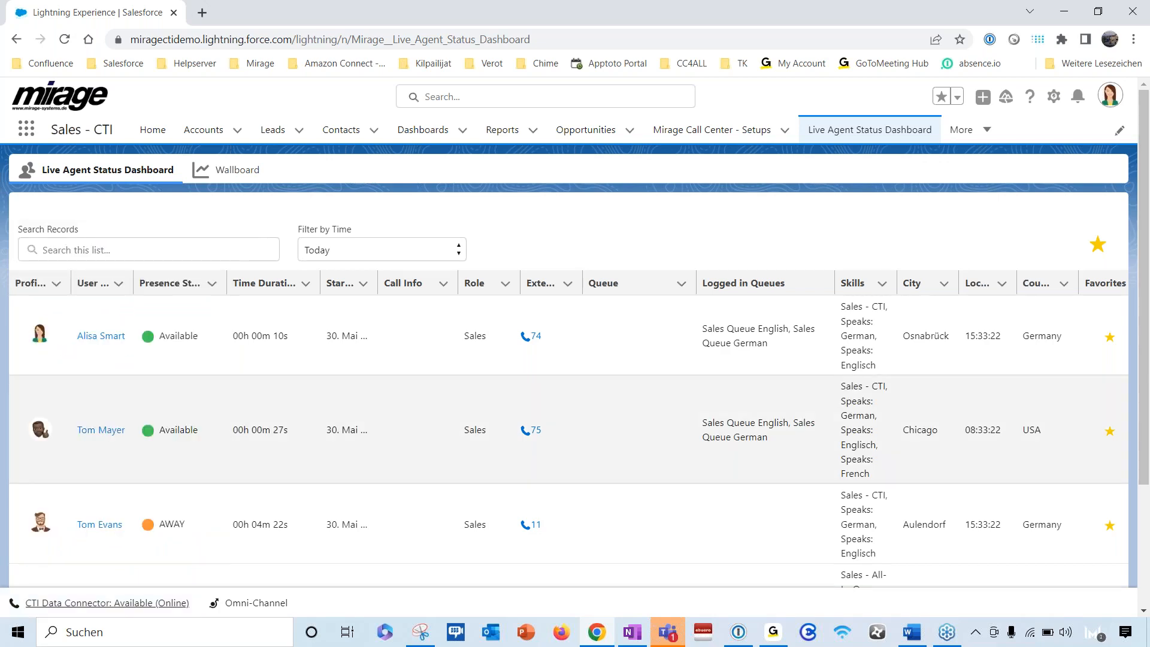